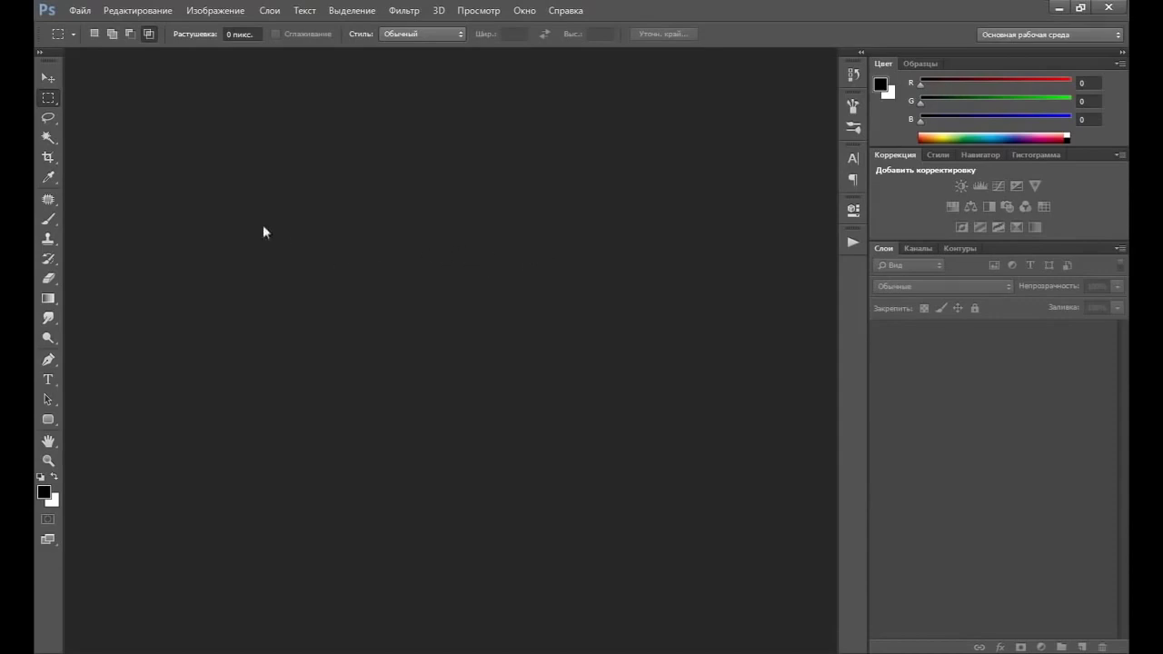
- Open IMGP5873.jpg from the forest folder and dock it as a tabbed document
{"action": "left_click", "coordinate": [80, 10]}
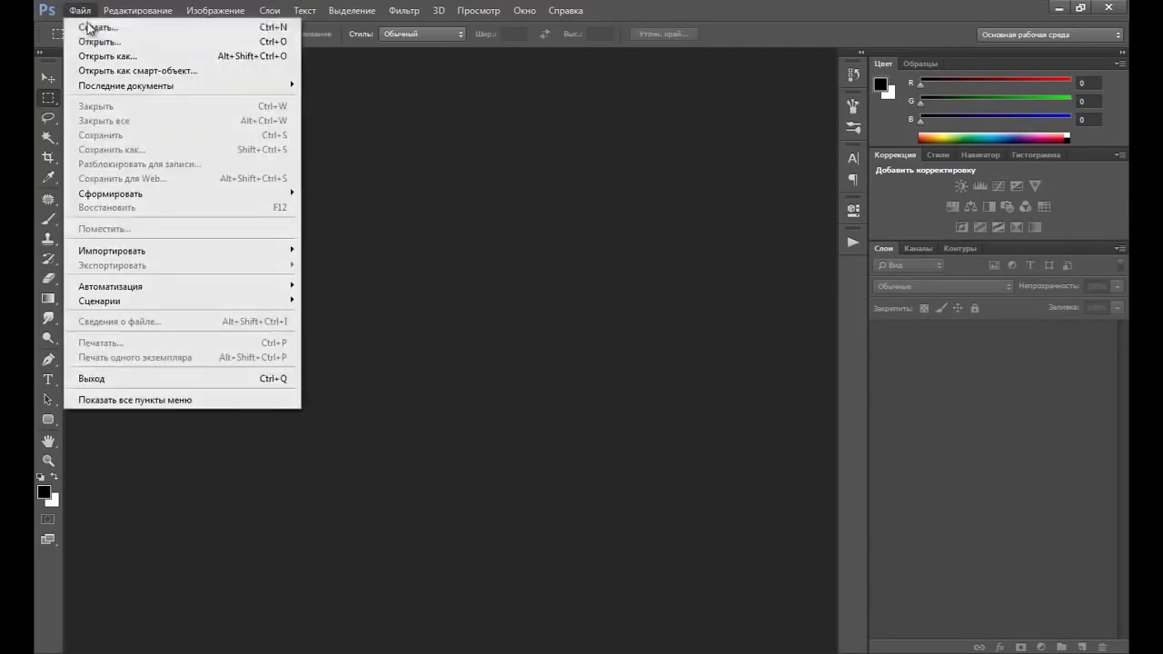
{"action": "left_click", "coordinate": [91, 40]}
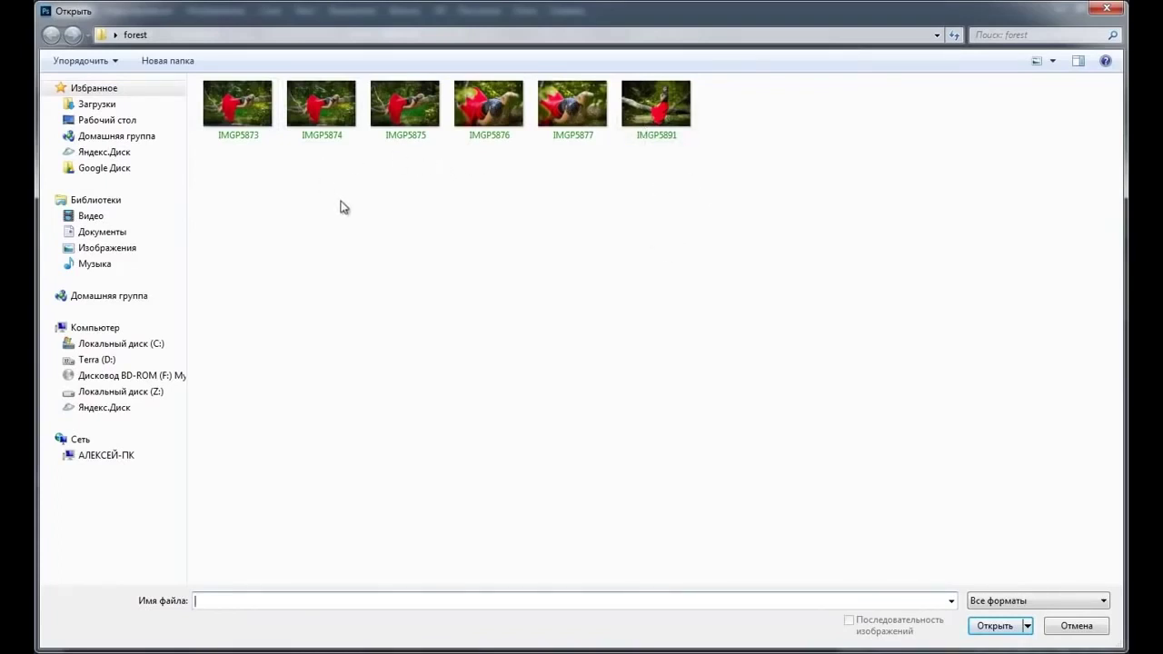
{"action": "left_click", "coordinate": [244, 101]}
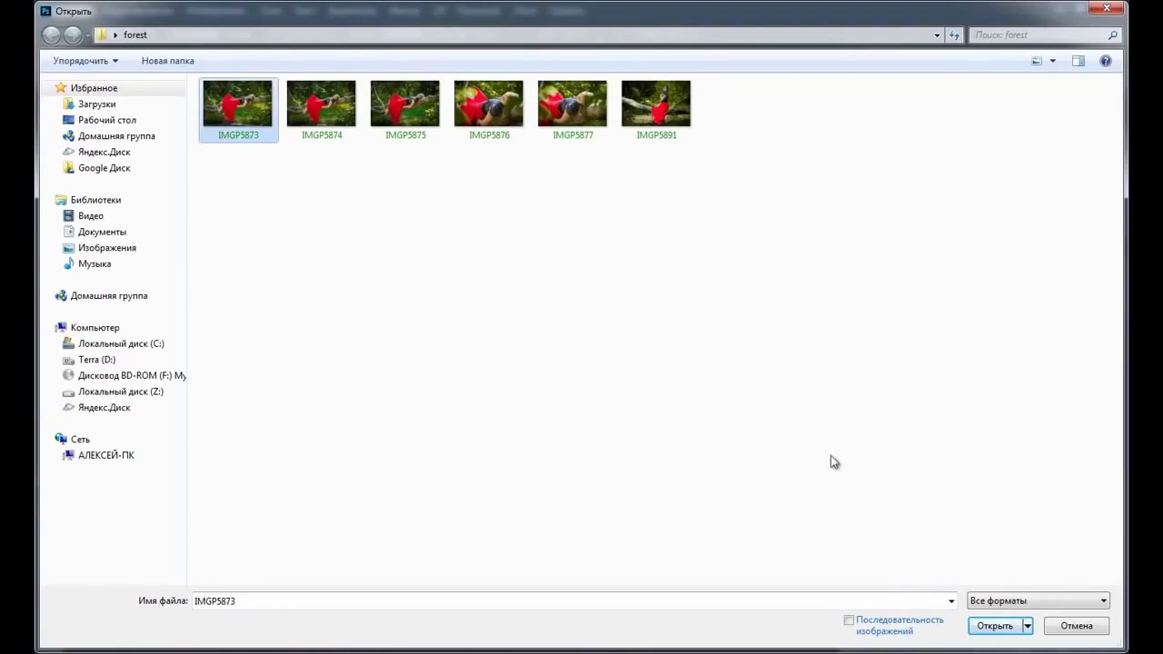
{"action": "left_click", "coordinate": [995, 625]}
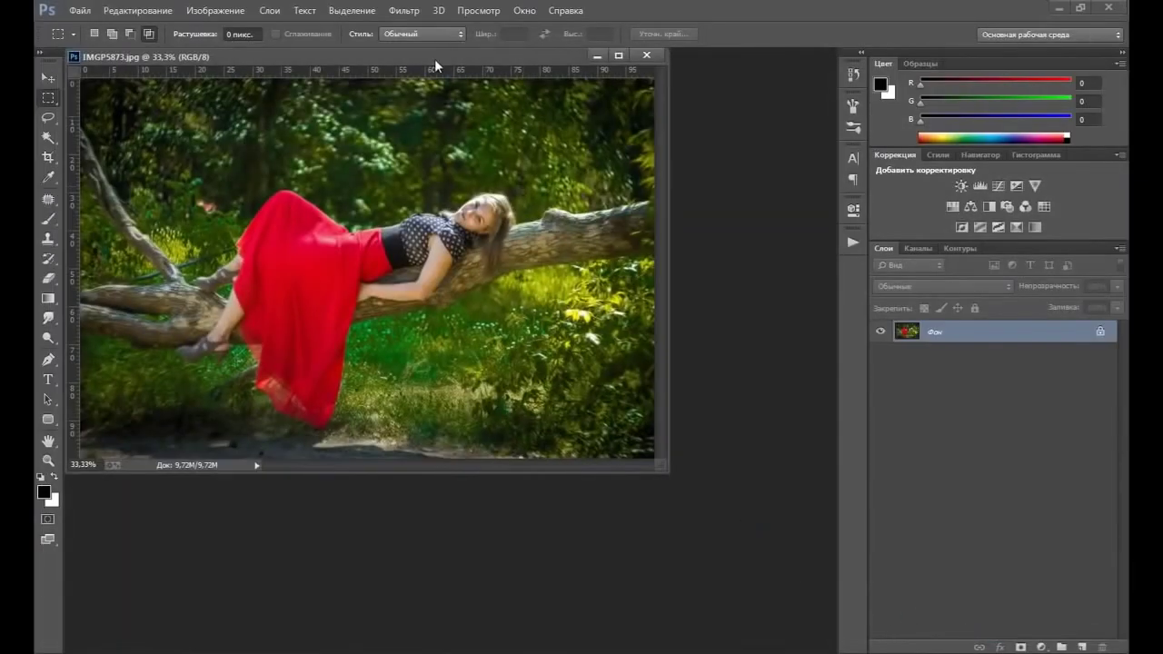
{"action": "left_click_drag", "start_coordinate": [434, 58], "coordinate": [447, 63]}
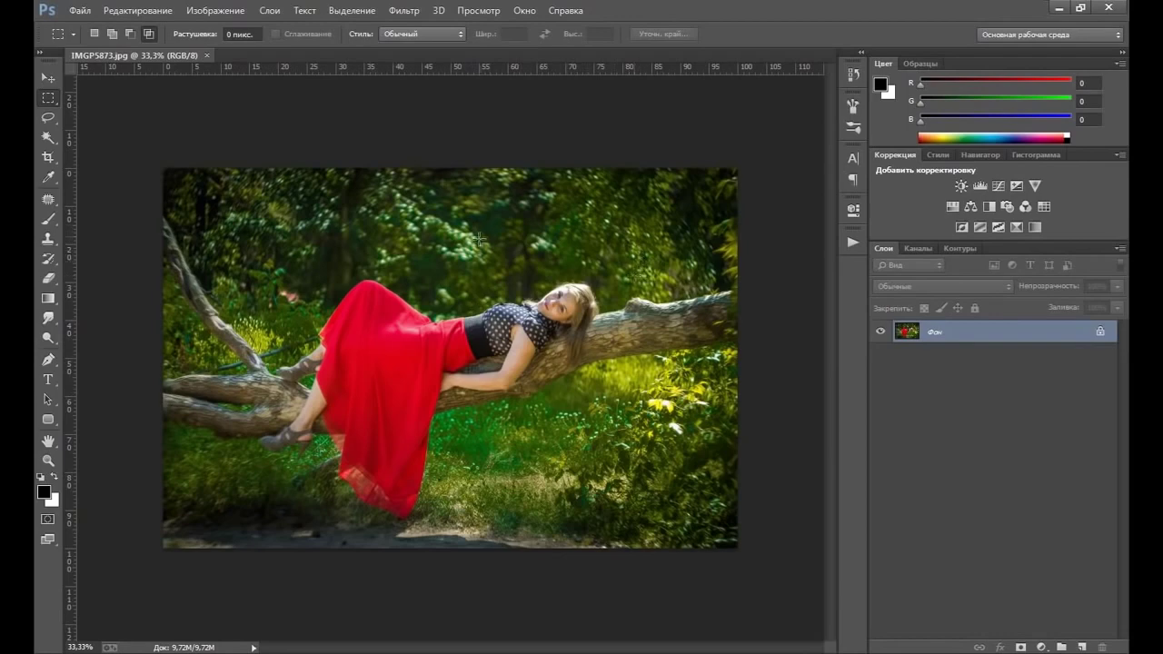
- Create a new action set named 'new' in the Actions panel
{"action": "left_click", "coordinate": [853, 243]}
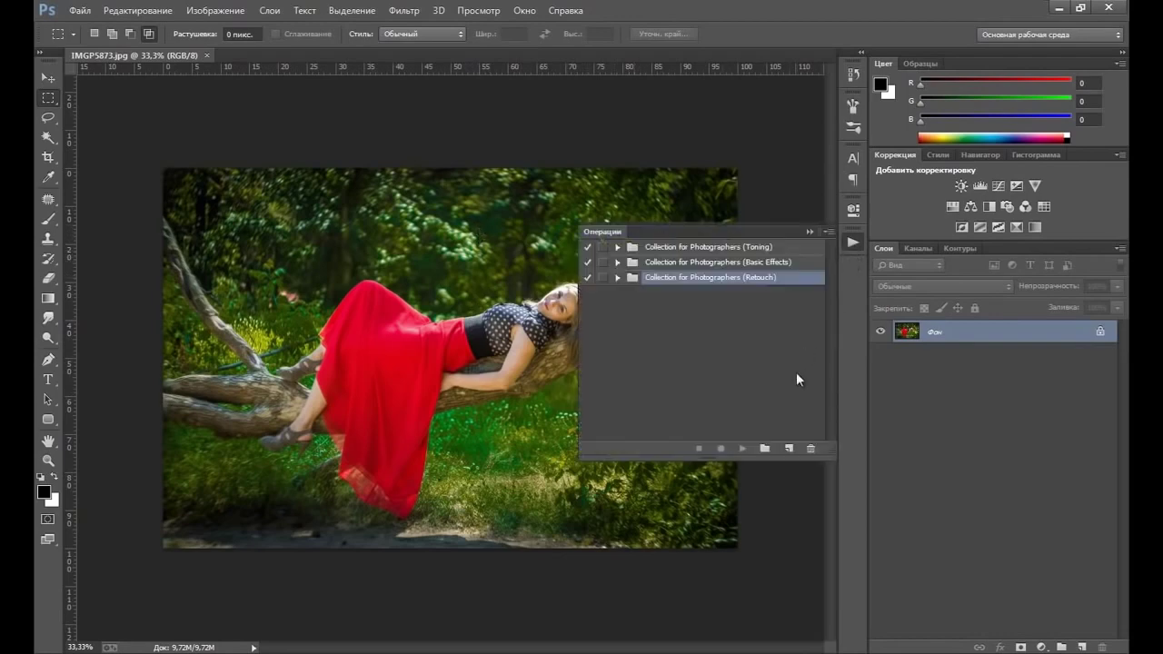
{"action": "left_click", "coordinate": [765, 448]}
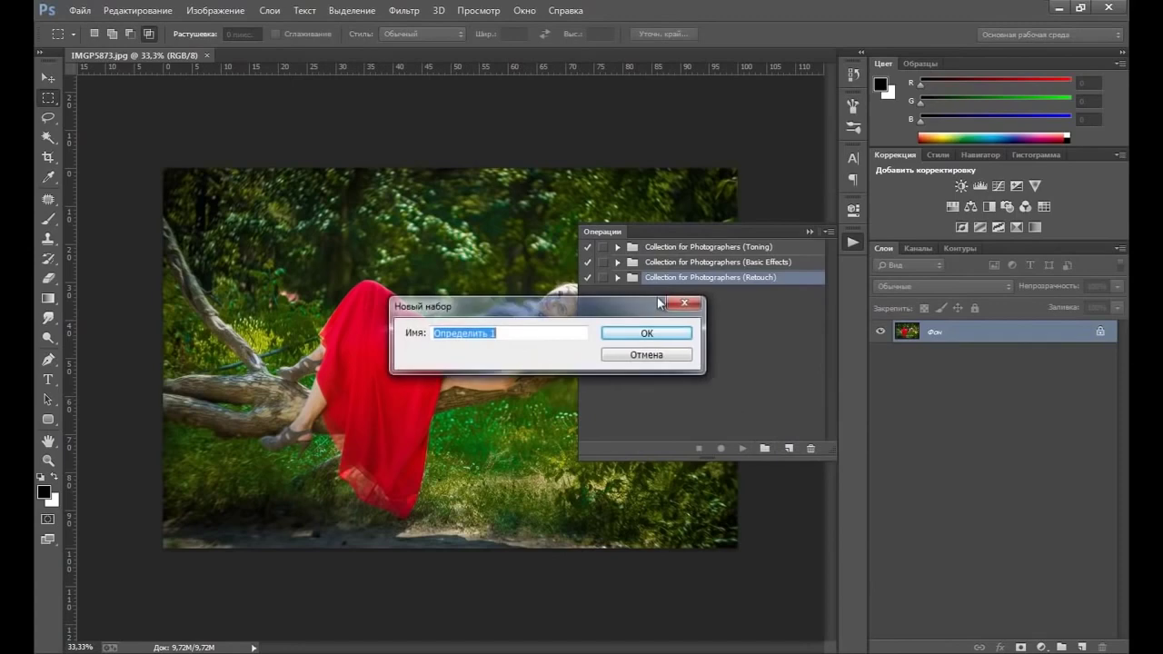
{"action": "type", "text": "new"}
{"action": "key", "text": "Return"}
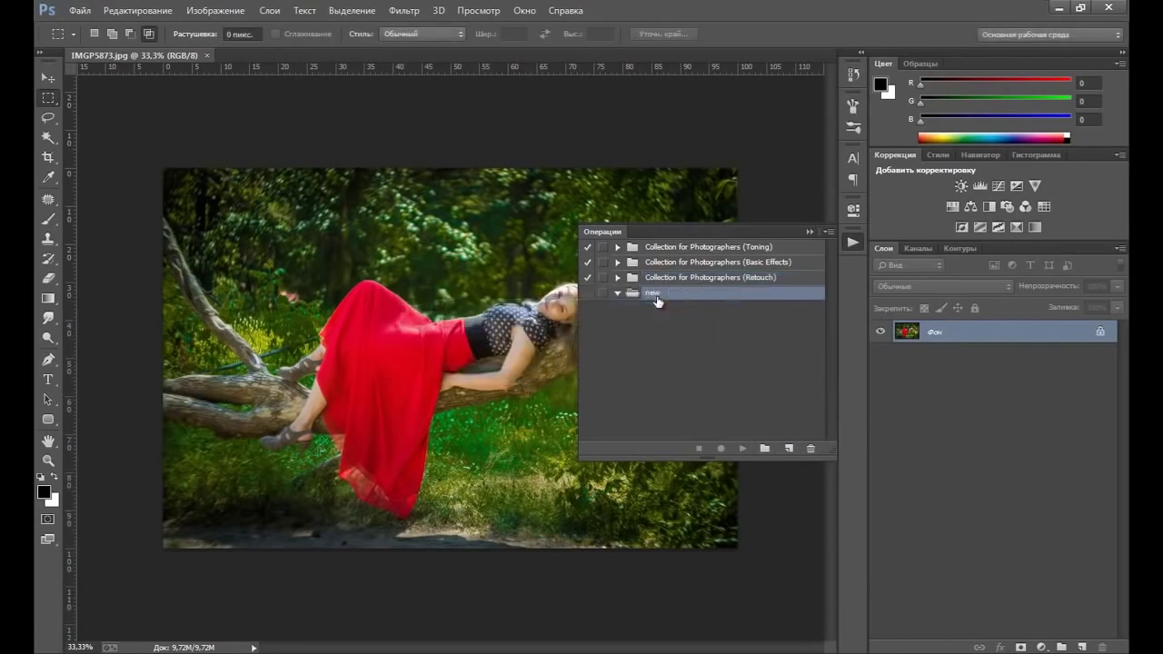
- Add an action named '1' to the set and start recording it
{"action": "left_click", "coordinate": [789, 447]}
{"action": "type", "text": "1"}
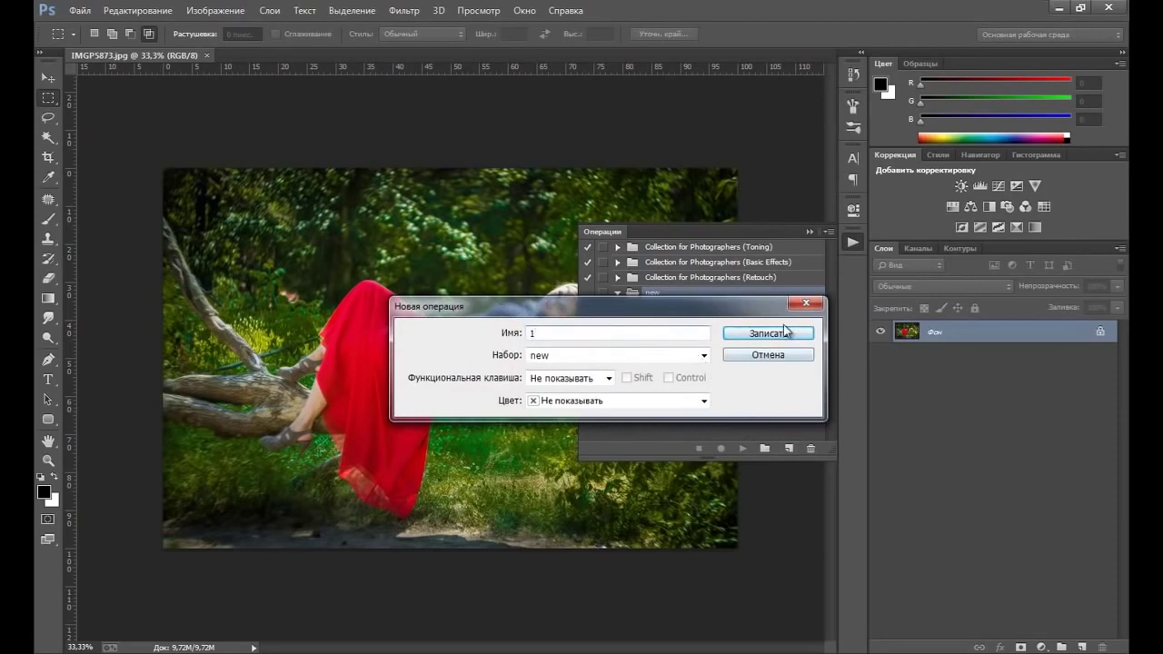
{"action": "left_click", "coordinate": [779, 336]}
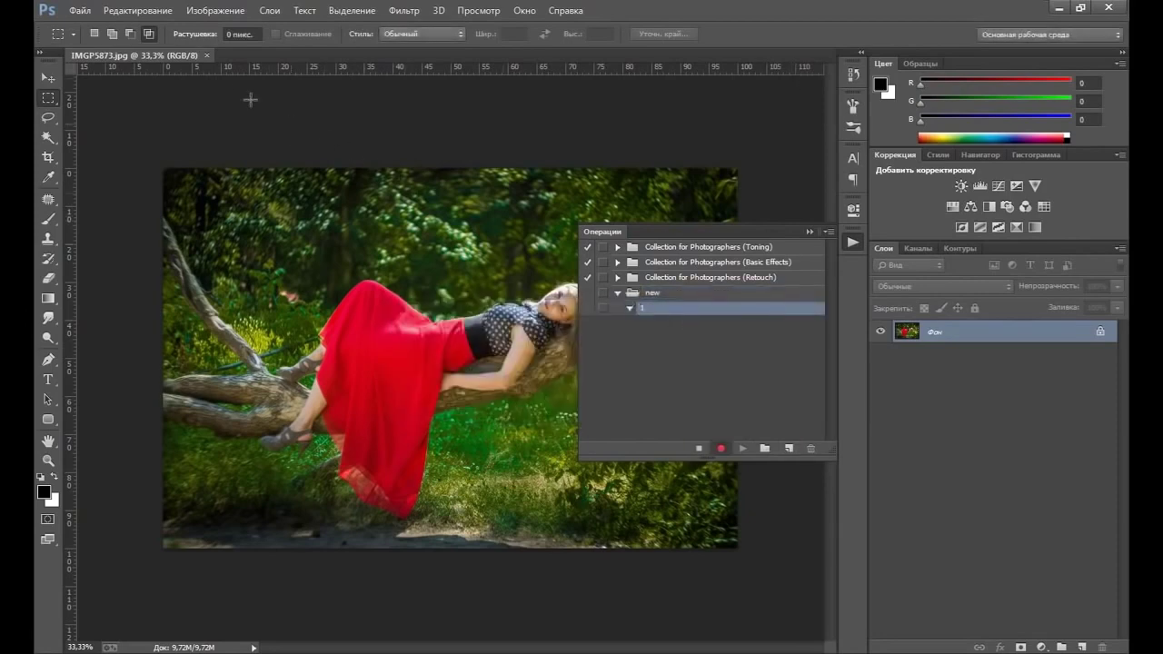
{"action": "left_click", "coordinate": [216, 11]}
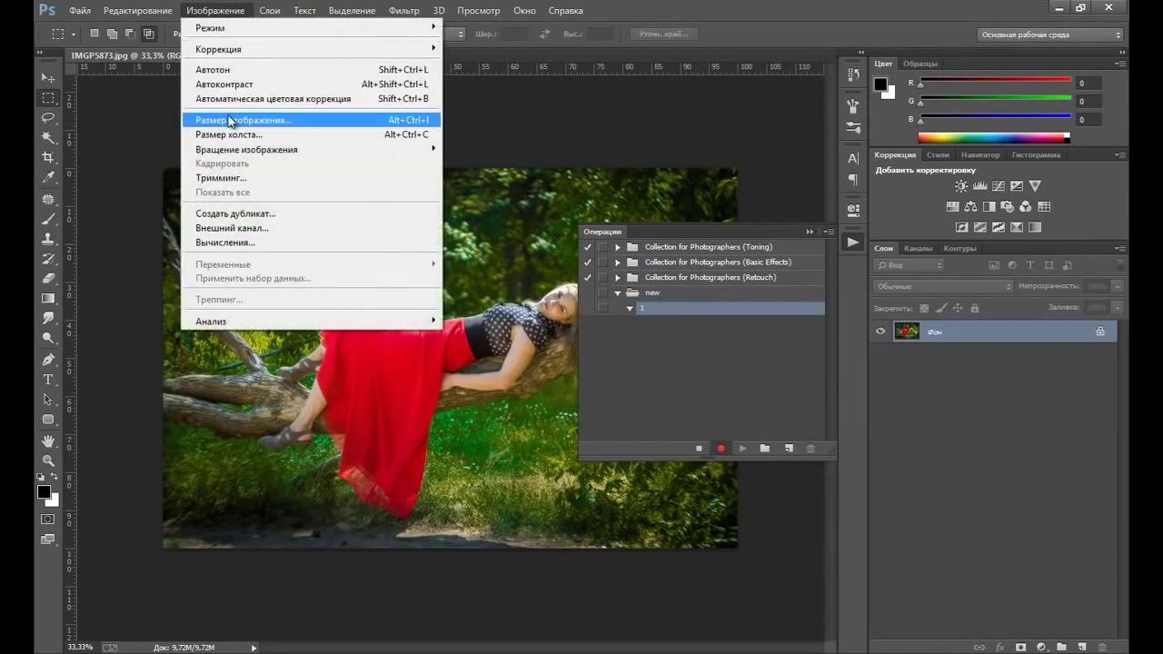
- Resize the image to 1000 px wide
{"action": "left_click", "coordinate": [228, 119]}
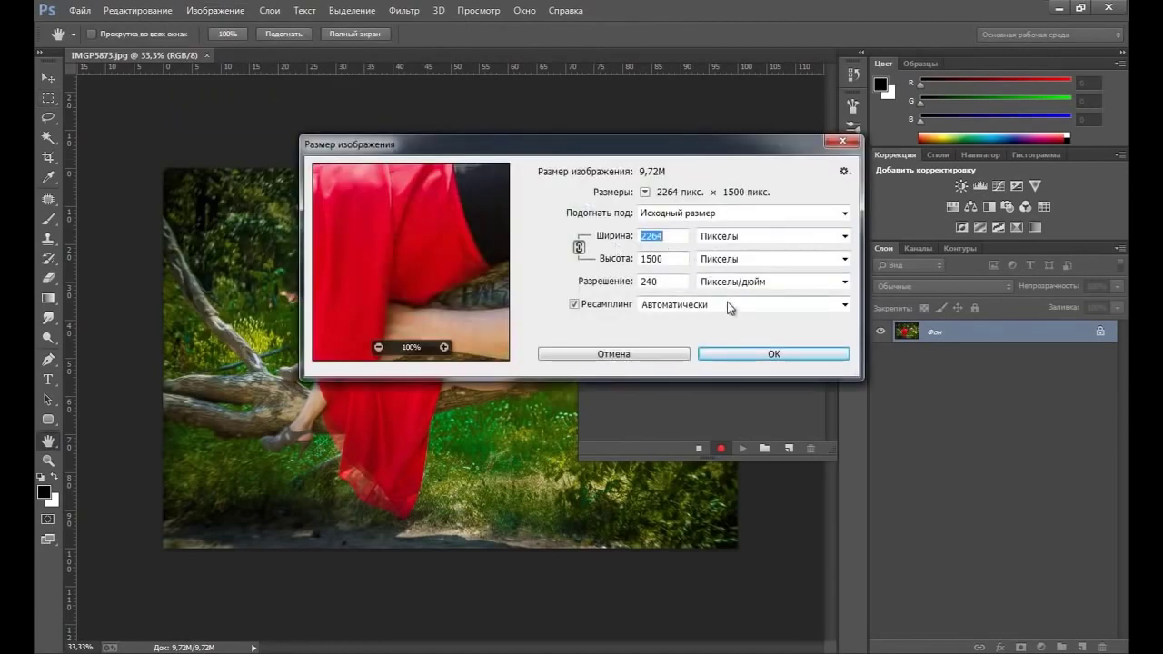
{"action": "type", "text": "1000"}
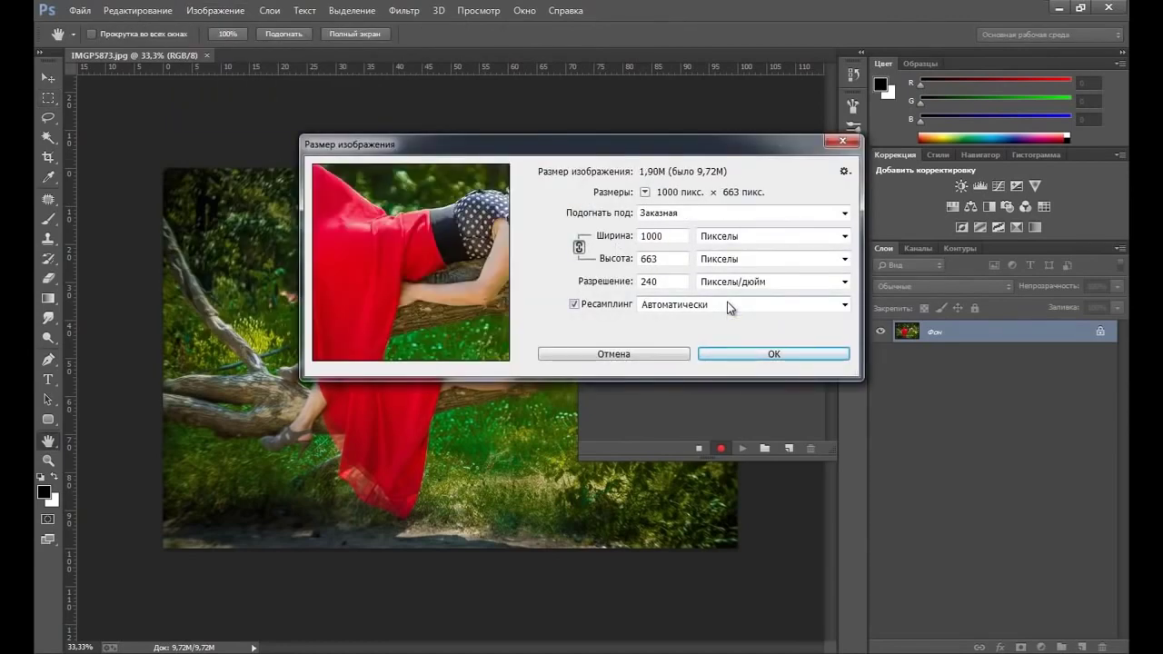
{"action": "left_click", "coordinate": [770, 354]}
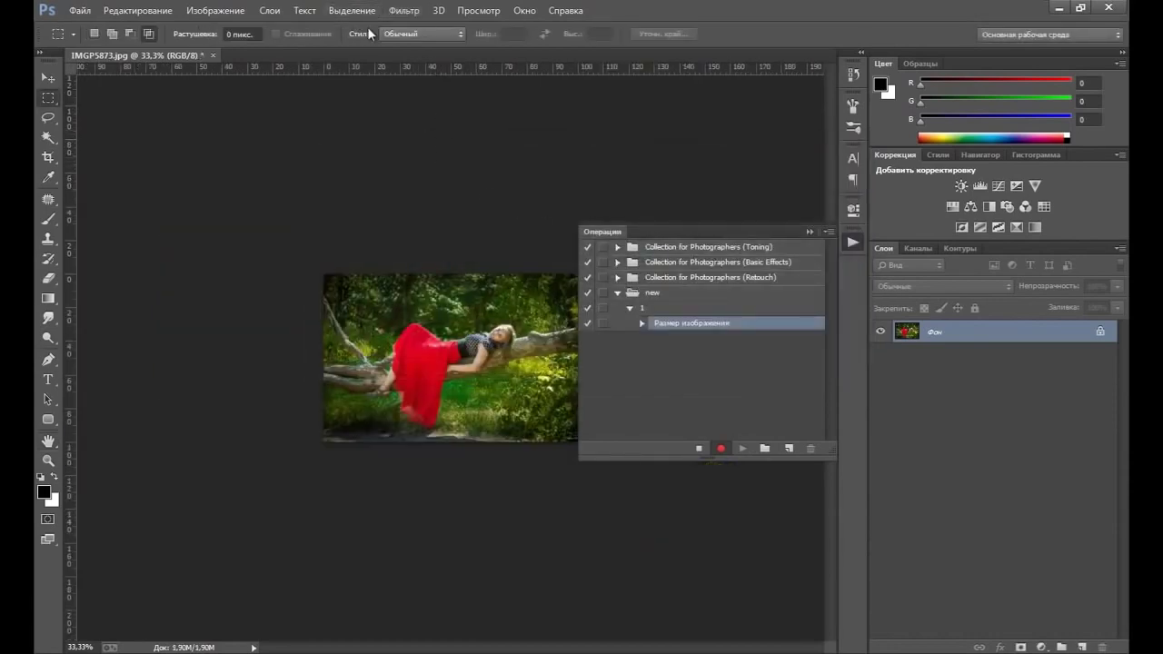
- Sharpen the photo with Unsharp Mask at its default settings
{"action": "left_click", "coordinate": [405, 11]}
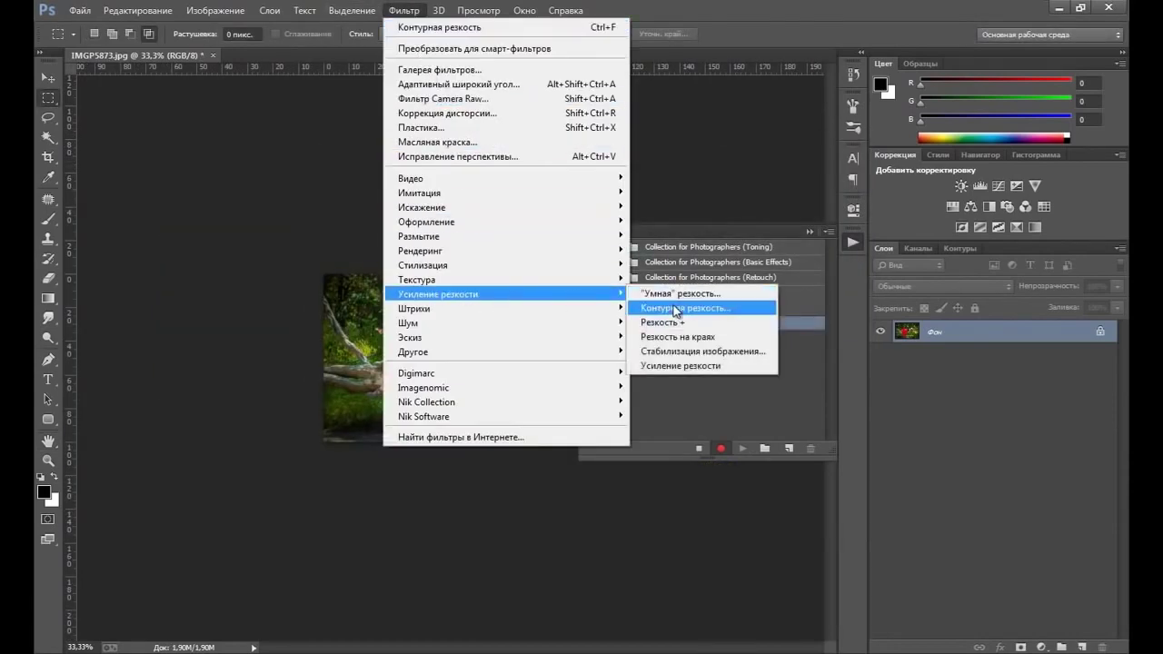
{"action": "left_click", "coordinate": [677, 308]}
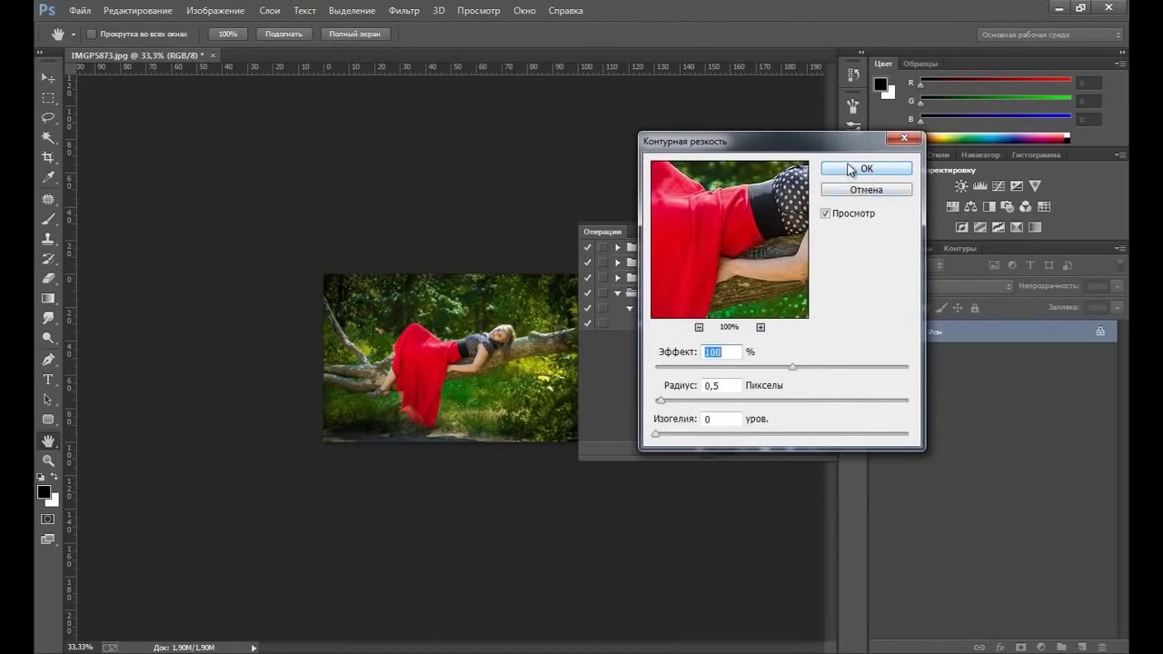
{"action": "left_click", "coordinate": [850, 170]}
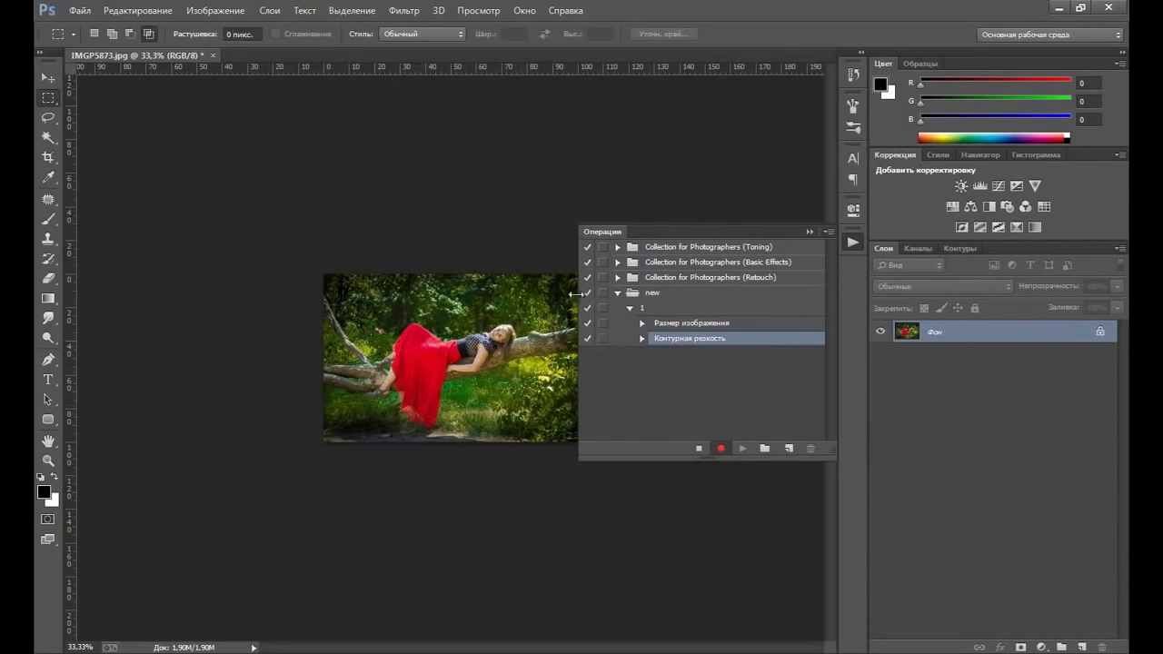
- Stop recording action 1, collapse it, and bring up the Image Processor dialog
{"action": "left_click", "coordinate": [699, 448]}
{"action": "left_click", "coordinate": [629, 309]}
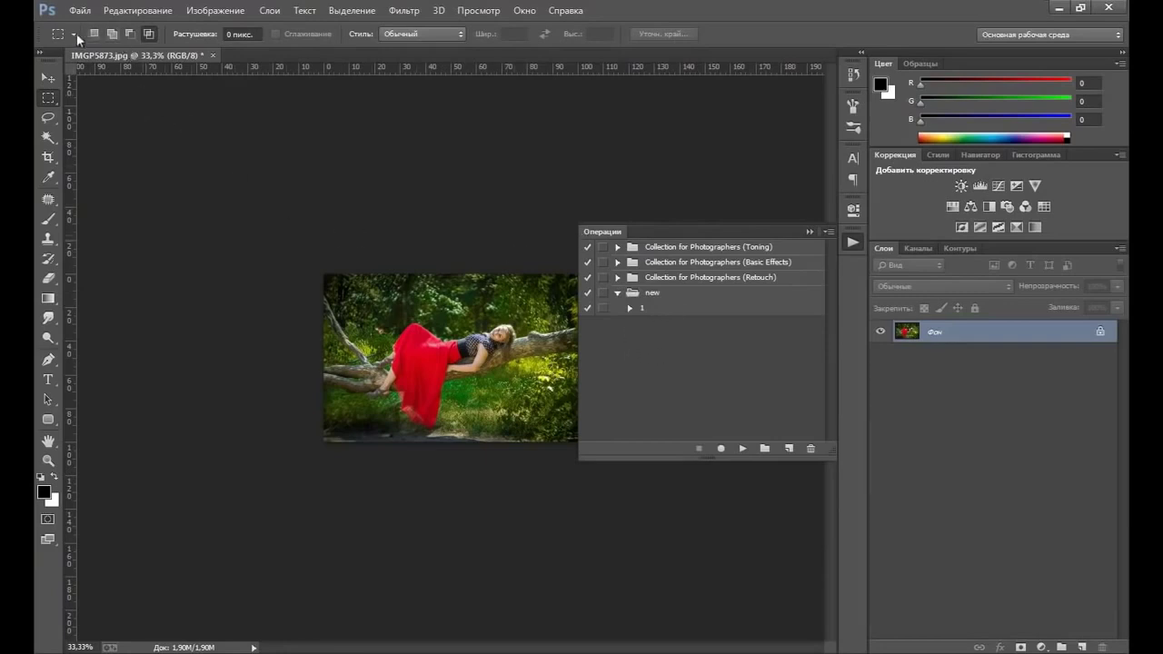
{"action": "left_click", "coordinate": [80, 10]}
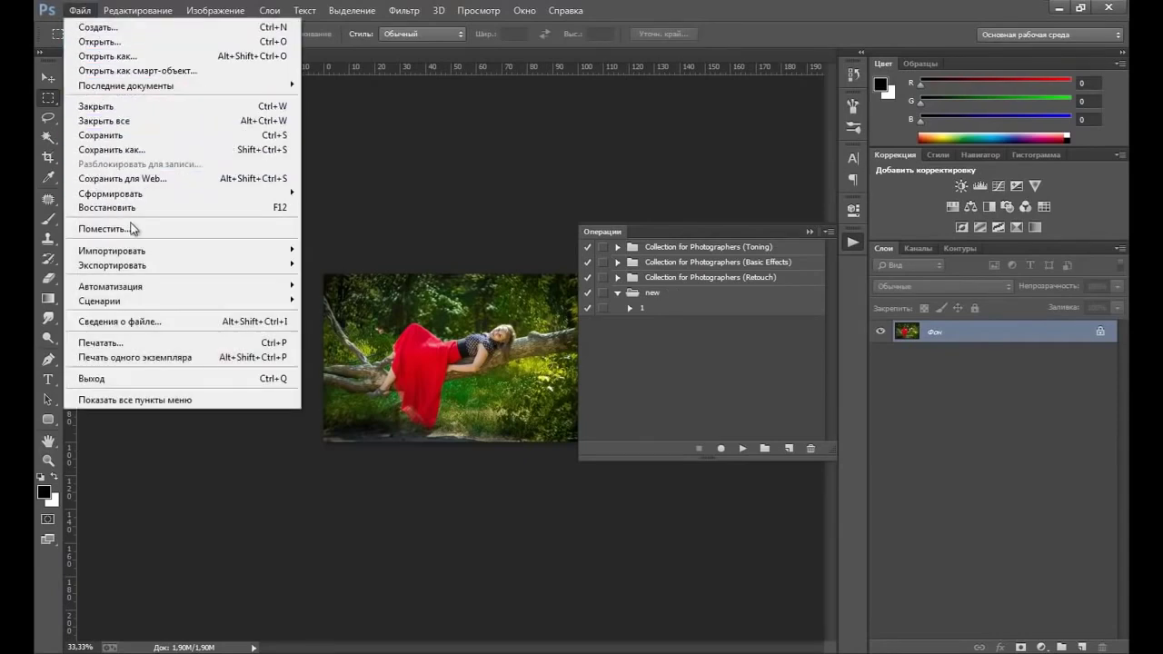
{"action": "mouse_move", "coordinate": [100, 301]}
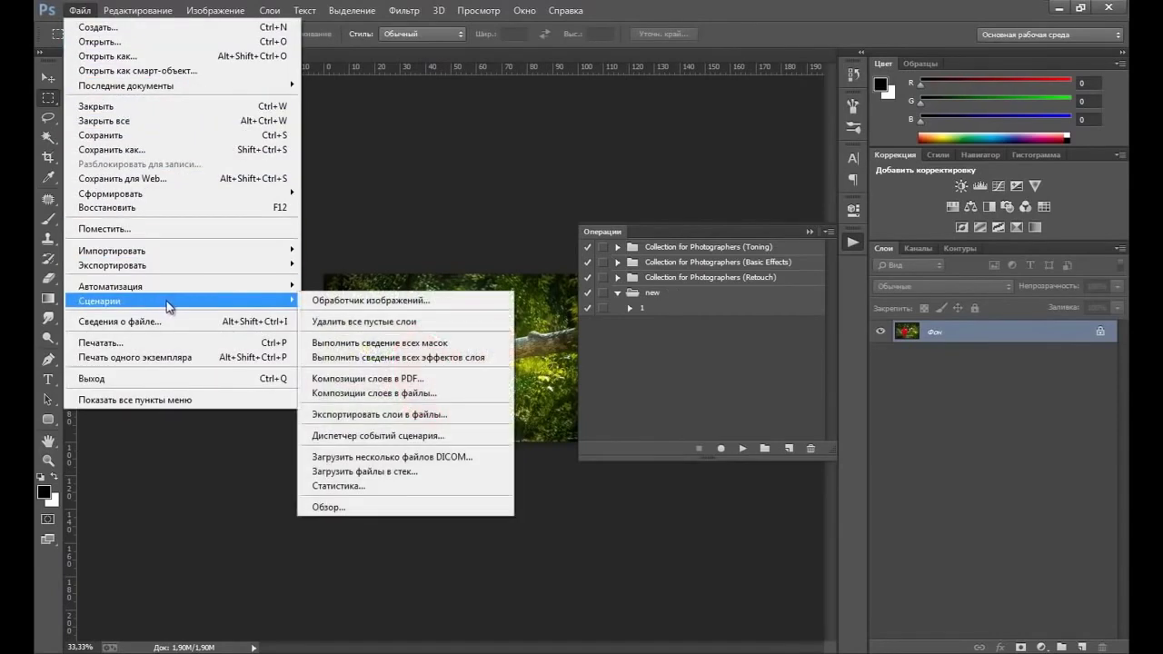
{"action": "left_click", "coordinate": [347, 303]}
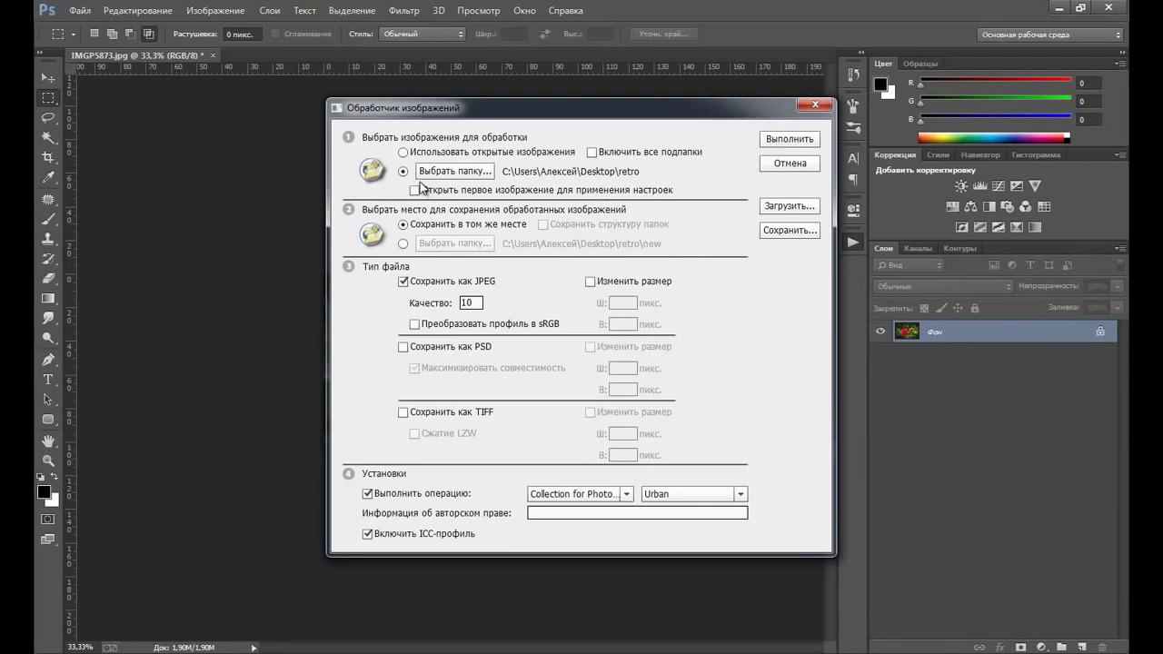
- Set the Image Processor source folder to forest and pick the destination-folder option
{"action": "left_click", "coordinate": [463, 173]}
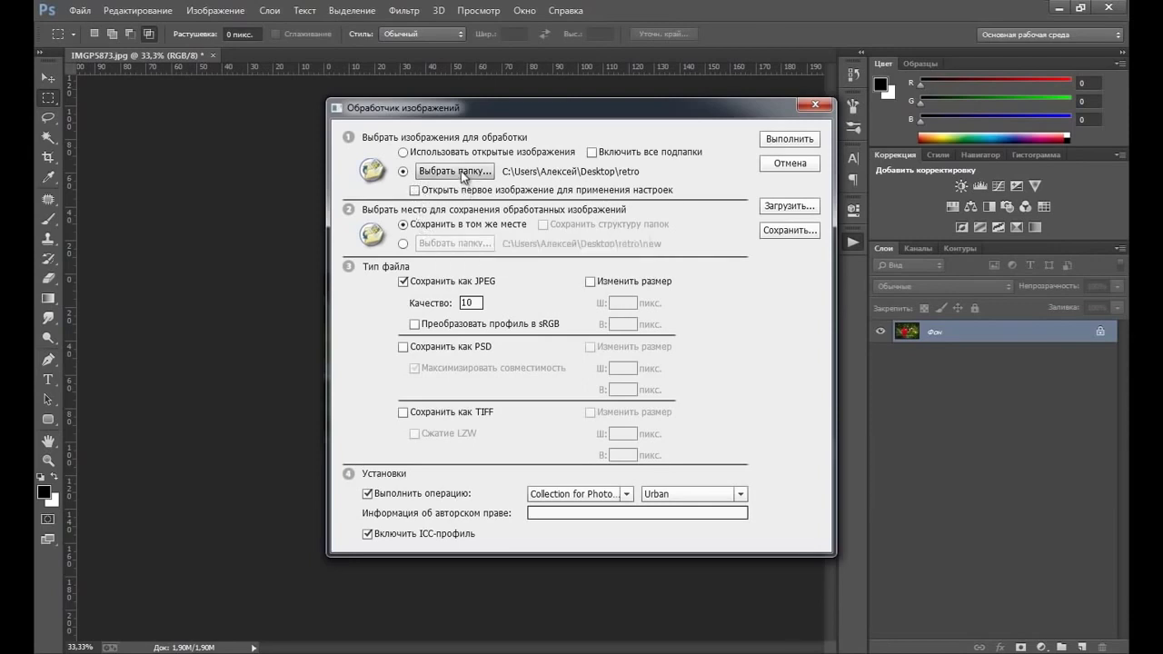
{"action": "left_click_drag", "start_coordinate": [684, 297], "coordinate": [683, 333]}
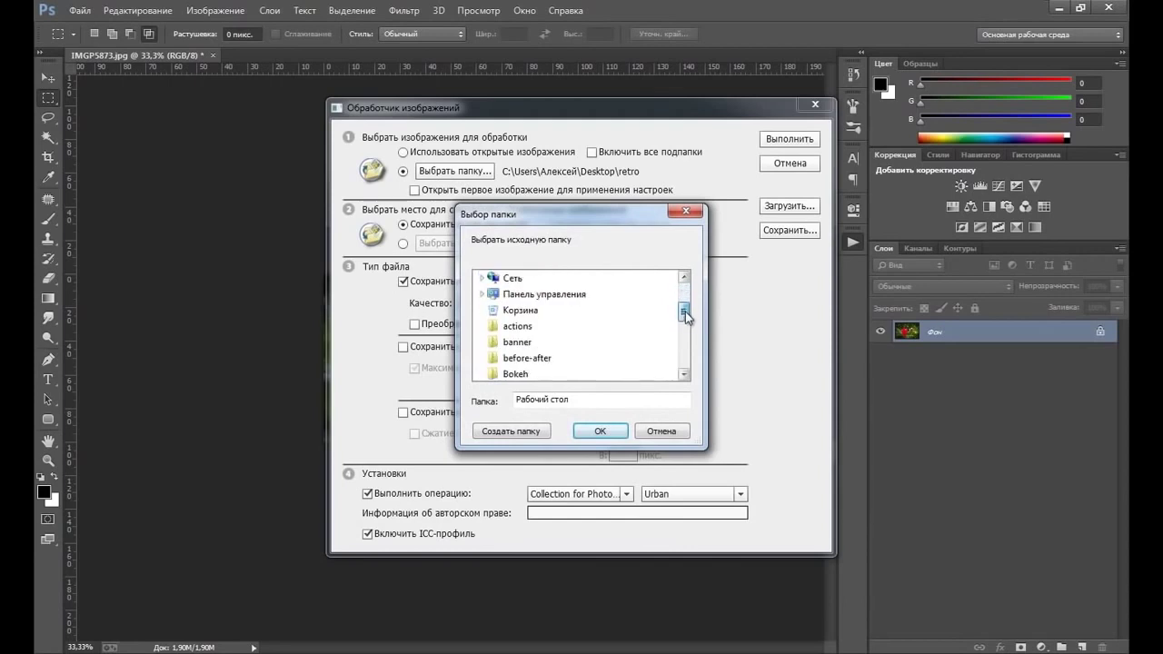
{"action": "left_click", "coordinate": [514, 342]}
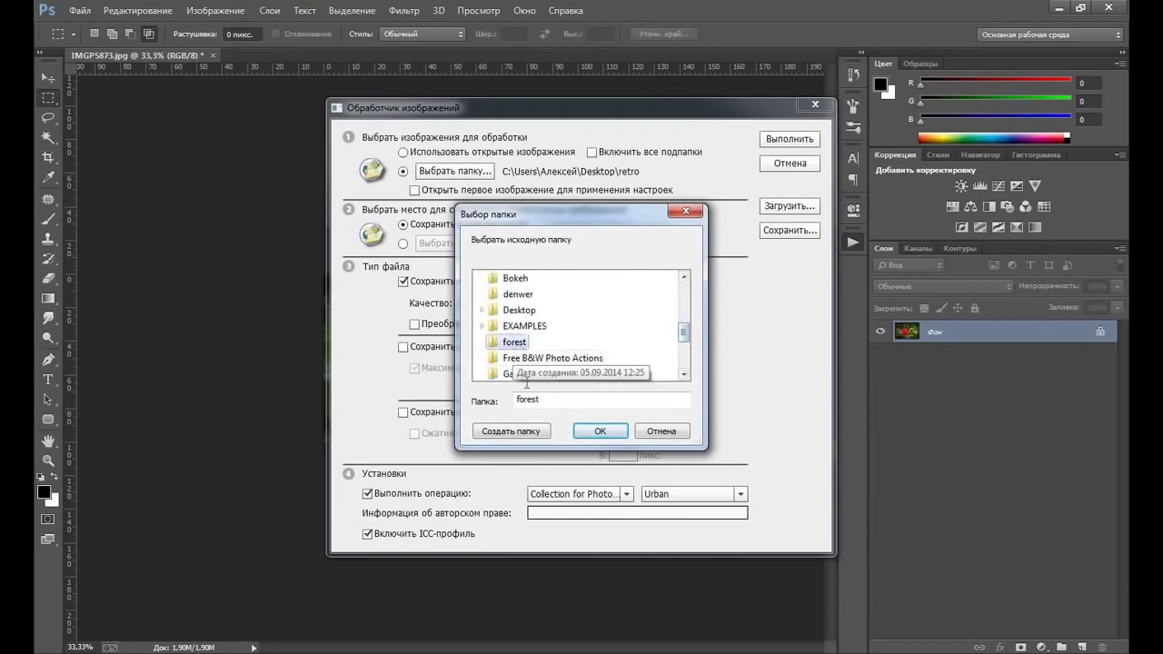
{"action": "left_click", "coordinate": [599, 431]}
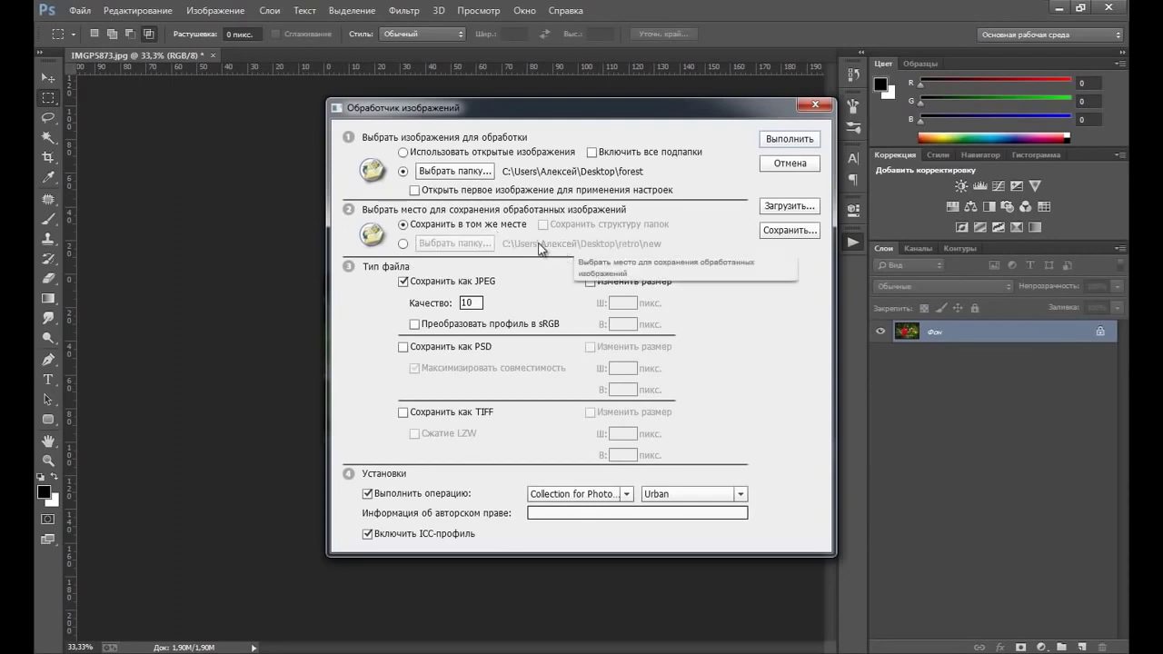
{"action": "left_click", "coordinate": [403, 244]}
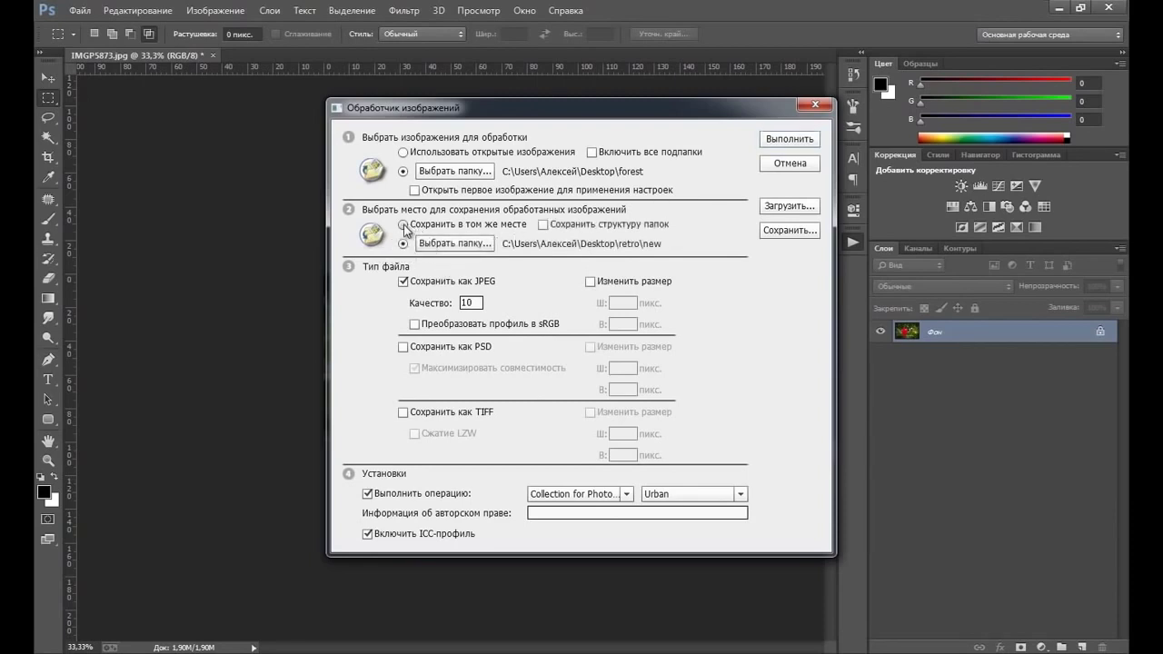
- Save results in the same location as the originals and edit the JPEG quality value
{"action": "left_click", "coordinate": [402, 224]}
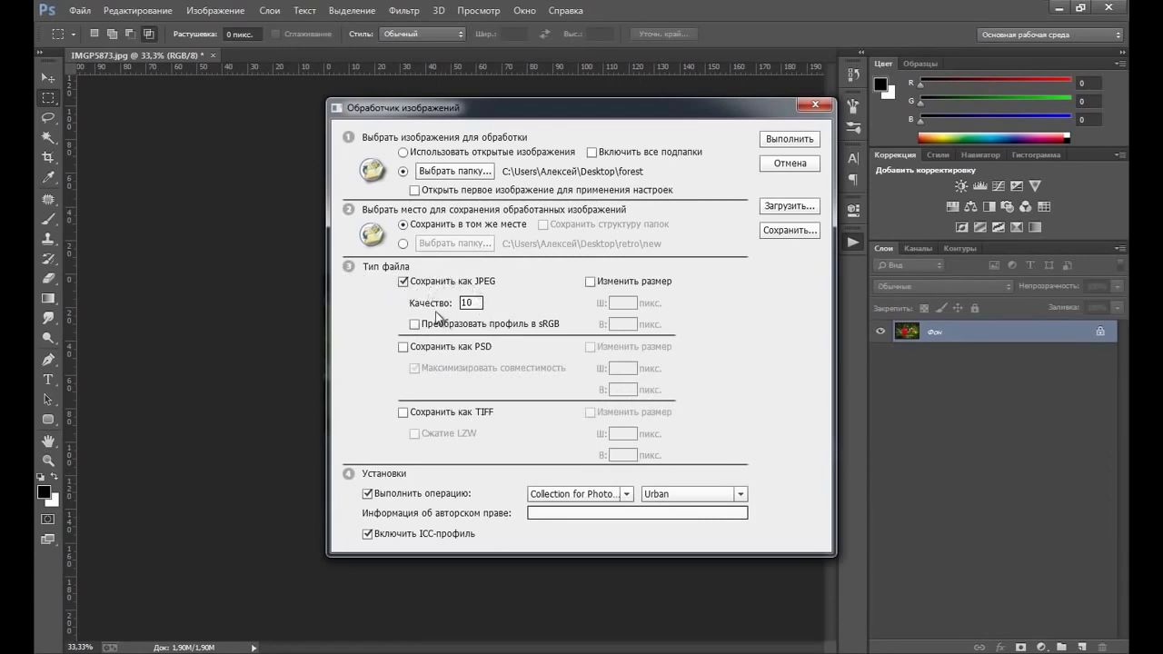
{"action": "double_click", "coordinate": [465, 302]}
{"action": "key", "text": "BackSpace"}
- Set Run Action to set 'new', action '1', and run the batch
{"action": "left_click", "coordinate": [627, 495]}
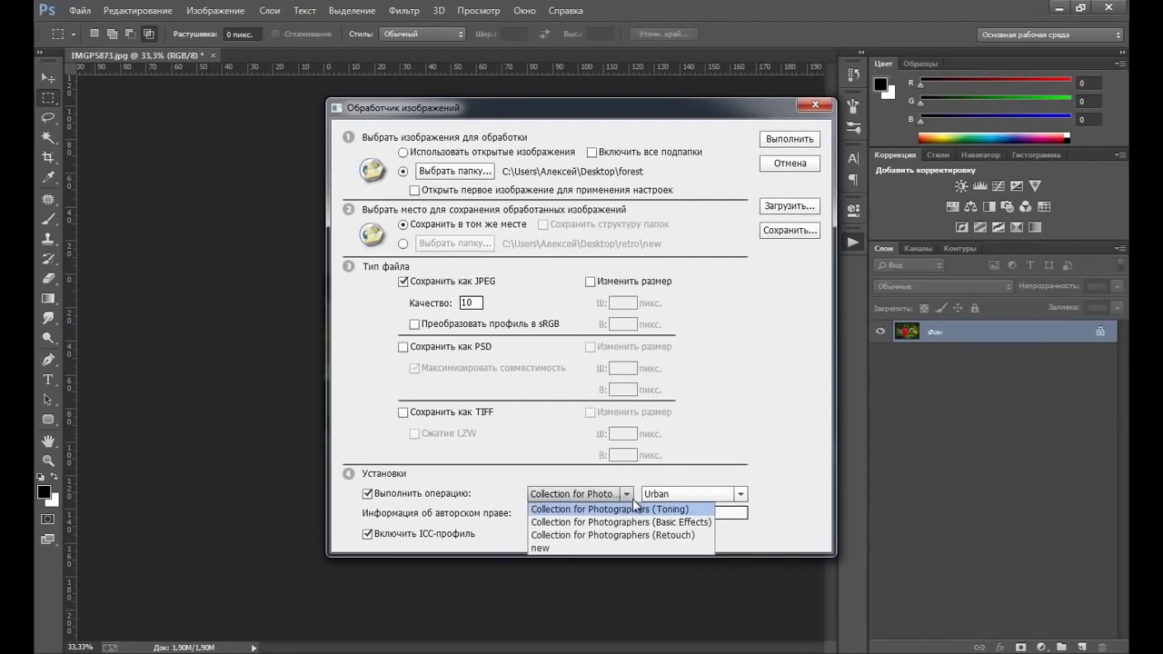
{"action": "left_click", "coordinate": [568, 548]}
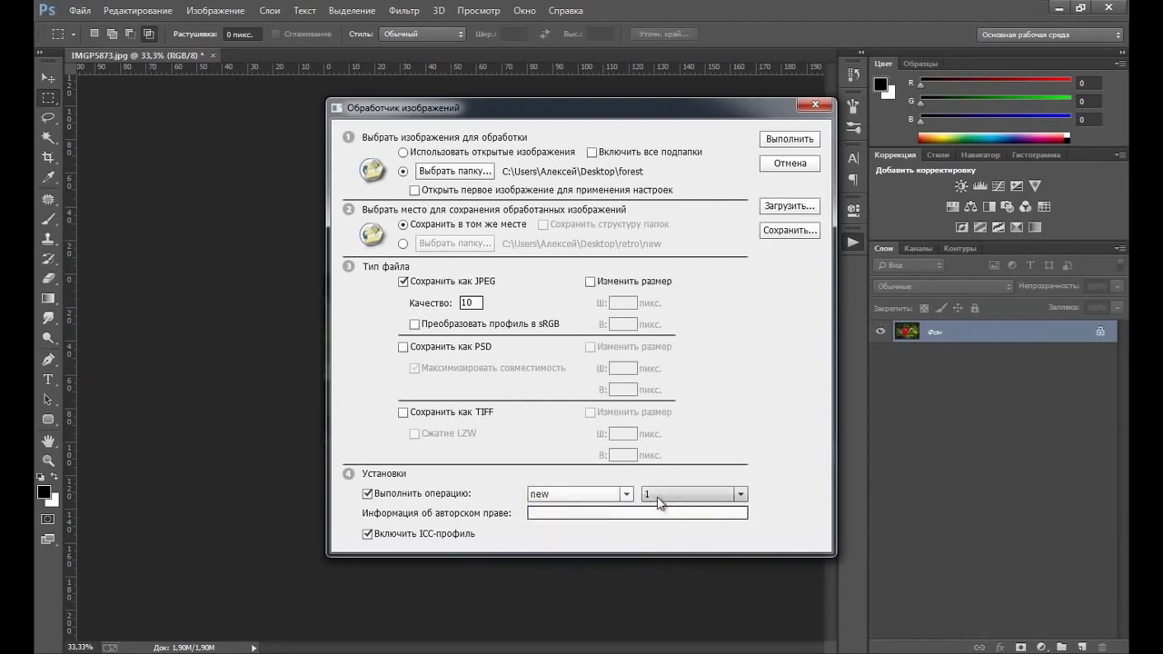
{"action": "left_click", "coordinate": [740, 494]}
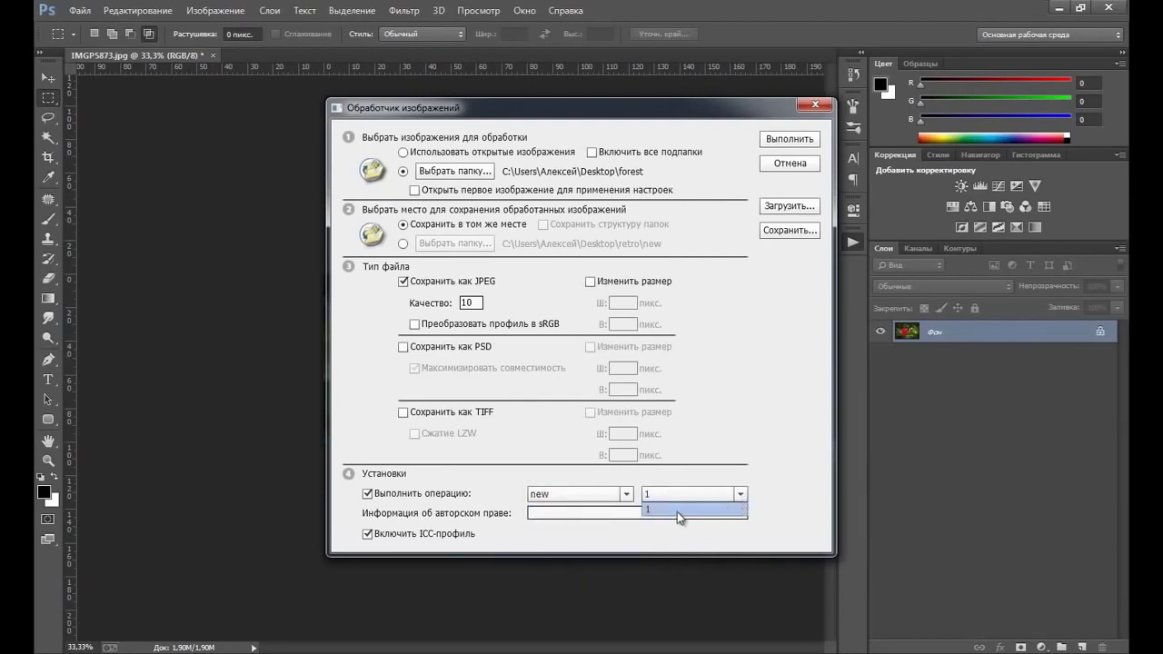
{"action": "left_click", "coordinate": [681, 510]}
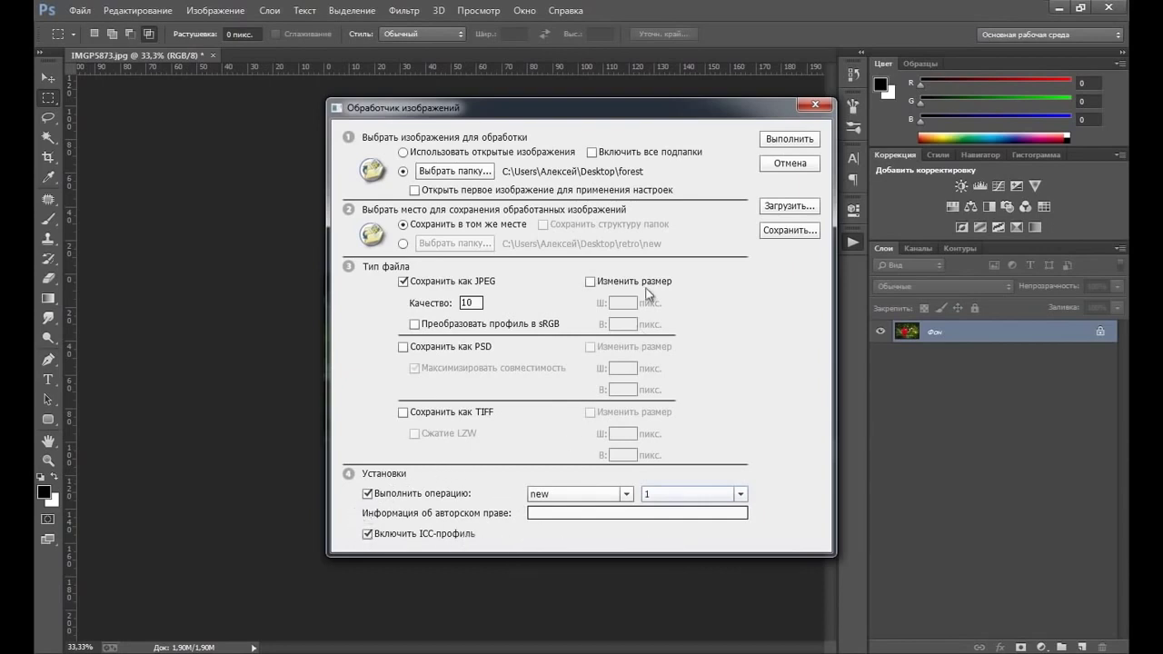
{"action": "left_click", "coordinate": [779, 141]}
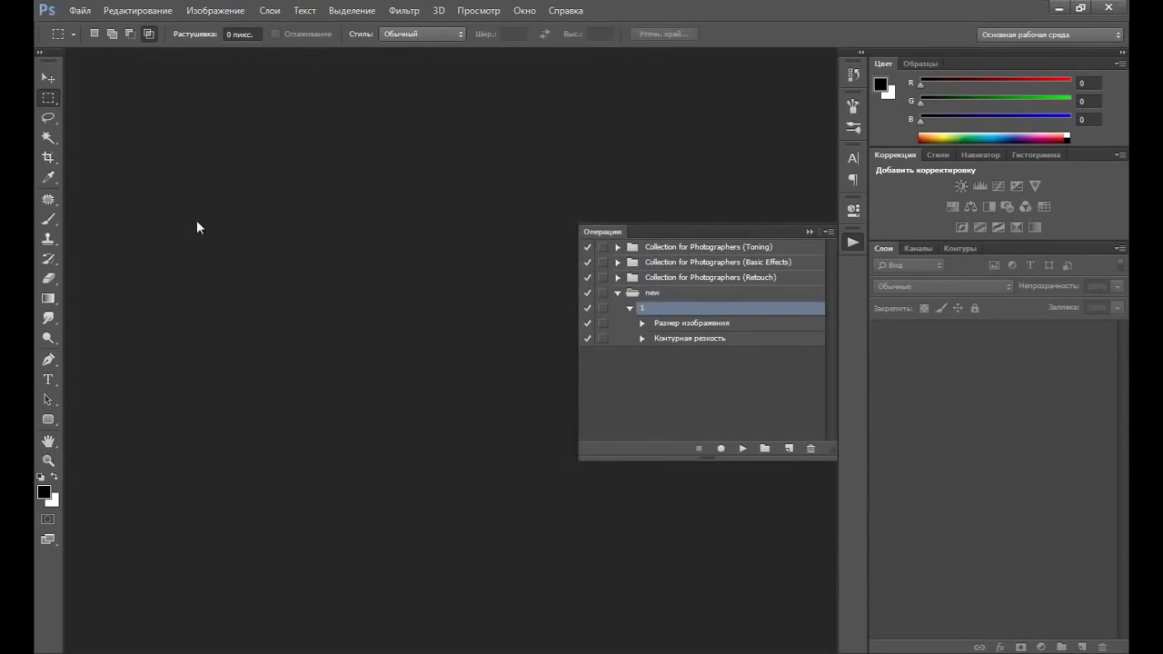
{"action": "left_click", "coordinate": [79, 10]}
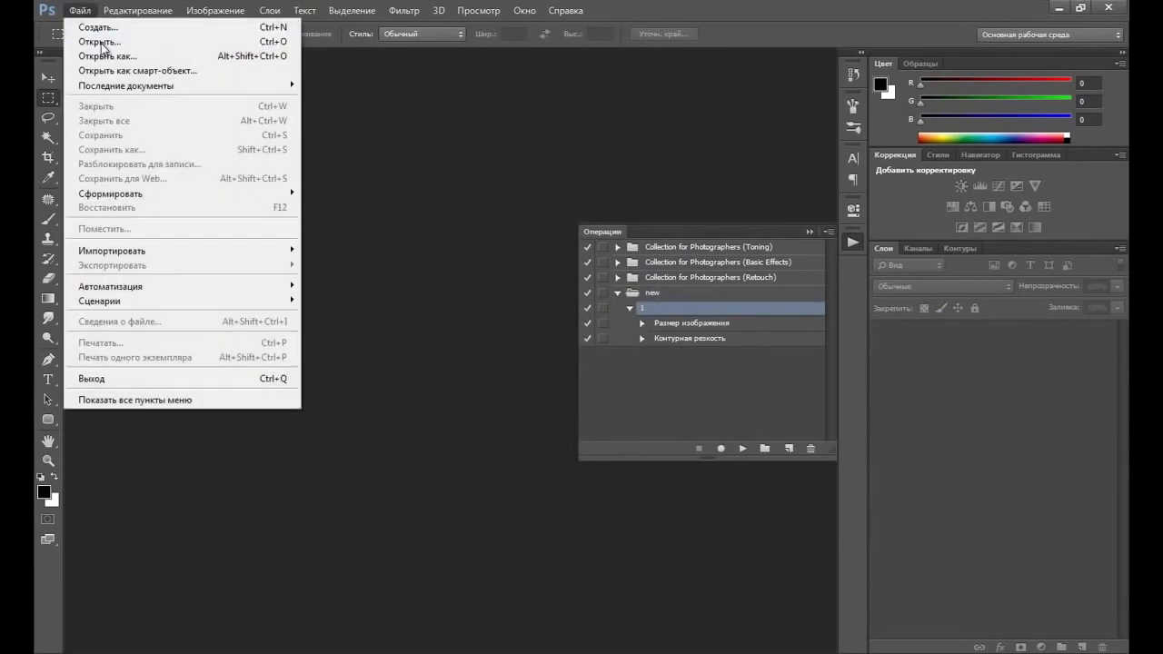
{"action": "left_click", "coordinate": [87, 39]}
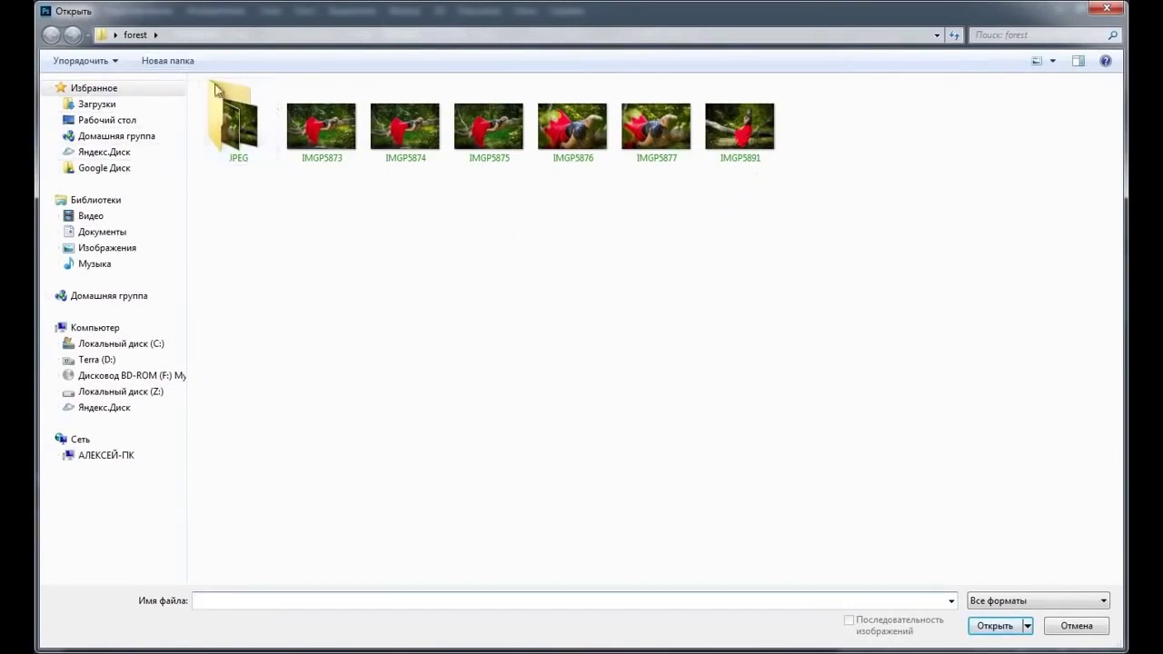
{"action": "double_click", "coordinate": [241, 145]}
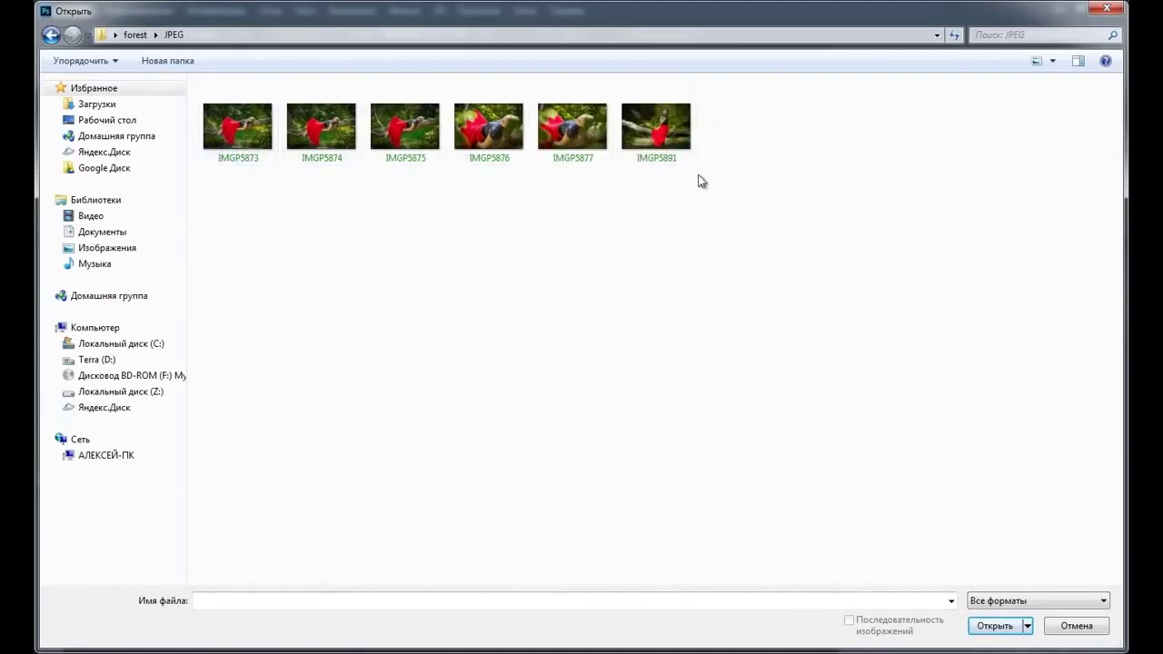
{"action": "left_click", "coordinate": [248, 142]}
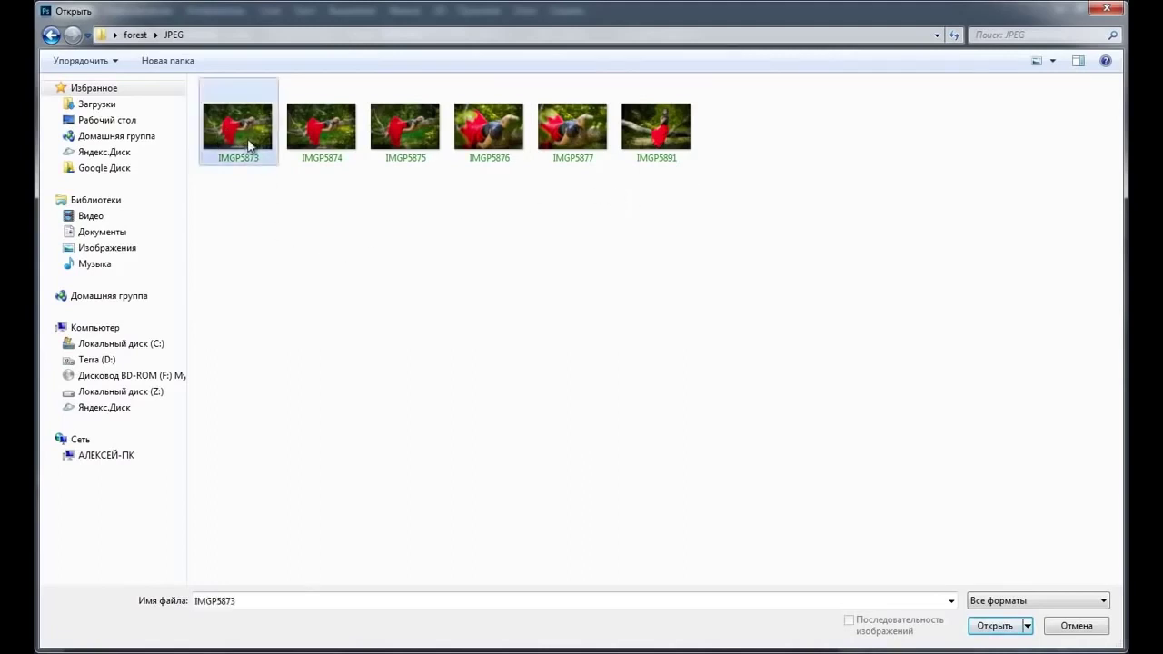
{"action": "right_click", "coordinate": [248, 142]}
{"action": "left_click", "coordinate": [253, 188]}
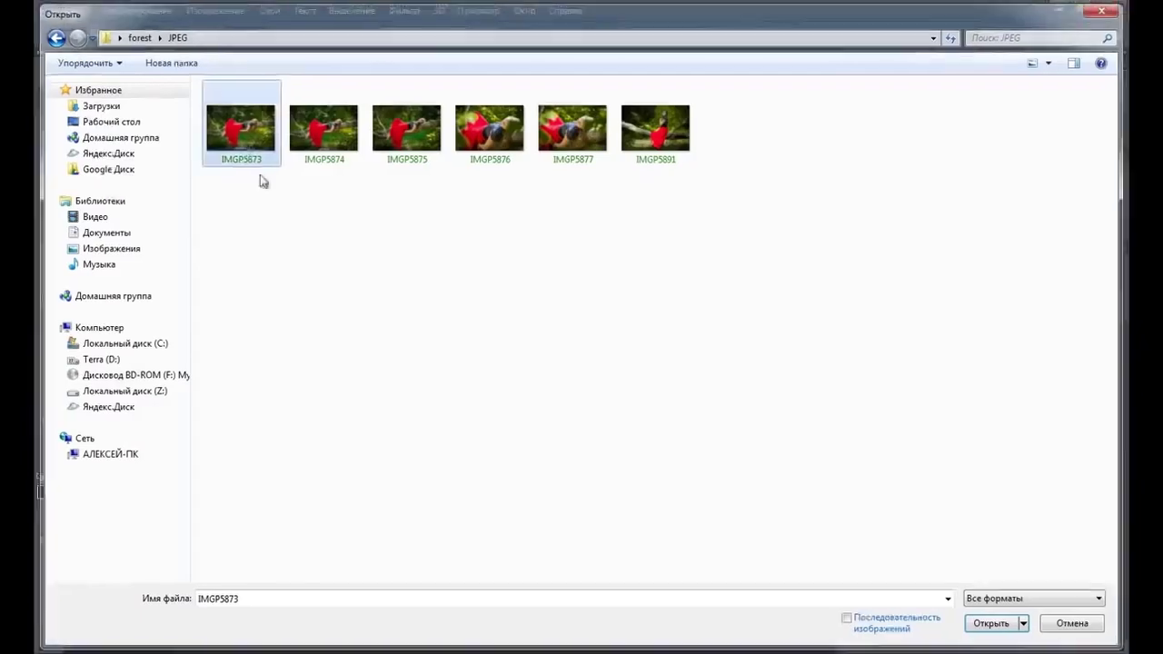
{"action": "key", "text": "Return"}
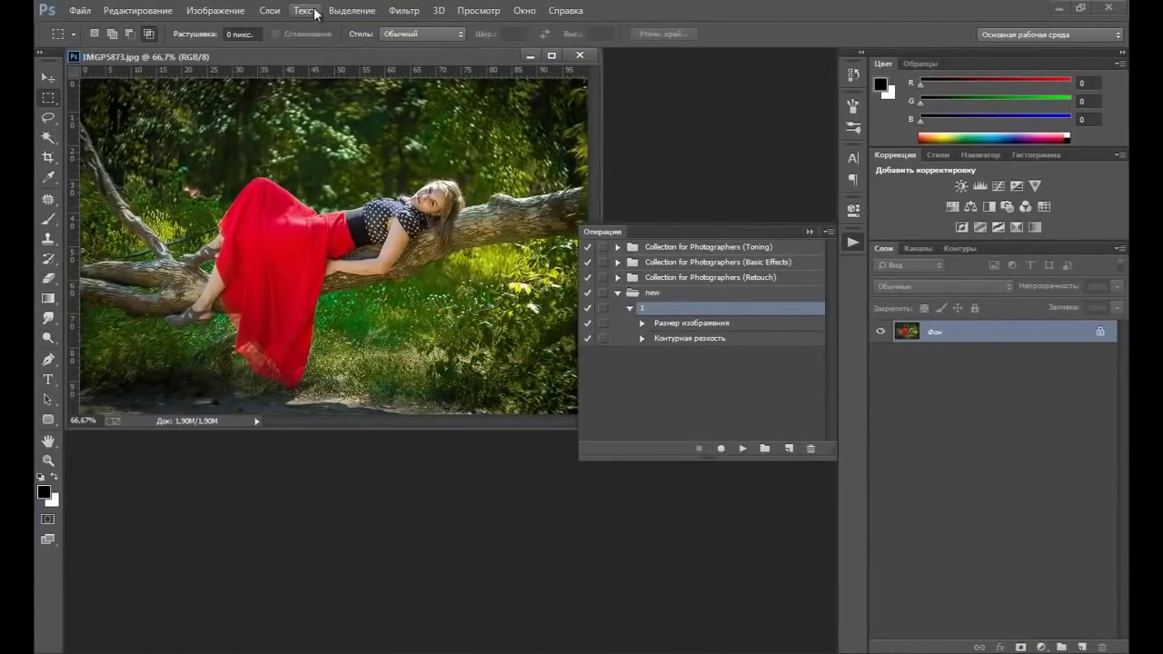
{"action": "left_click", "coordinate": [231, 11]}
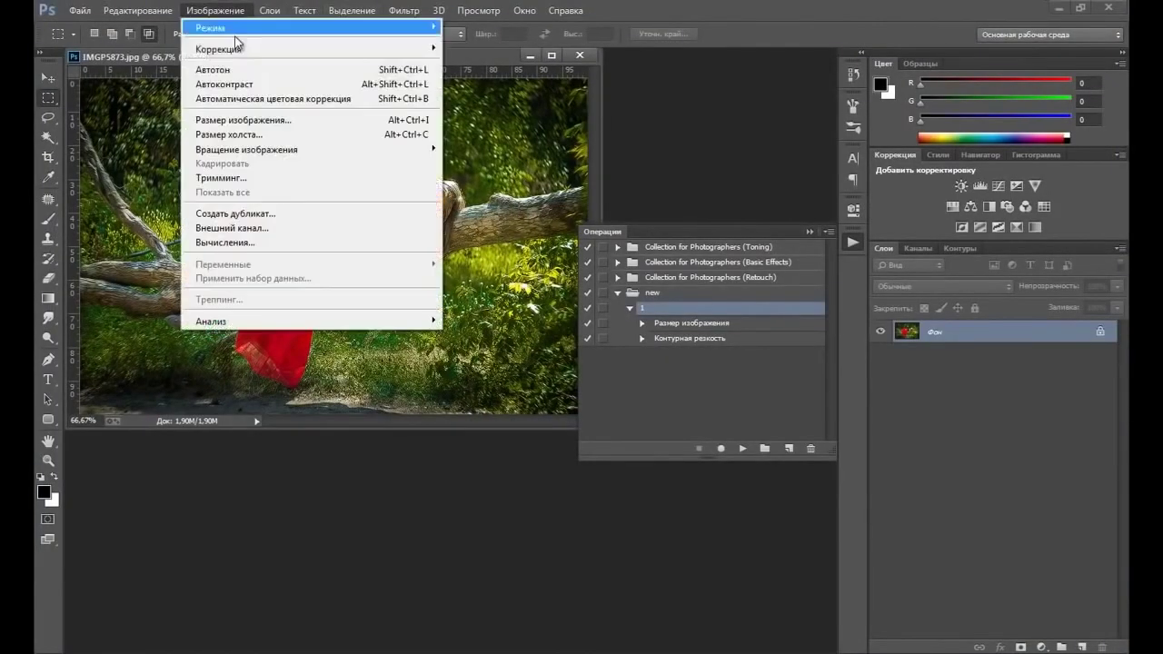
{"action": "left_click", "coordinate": [243, 119]}
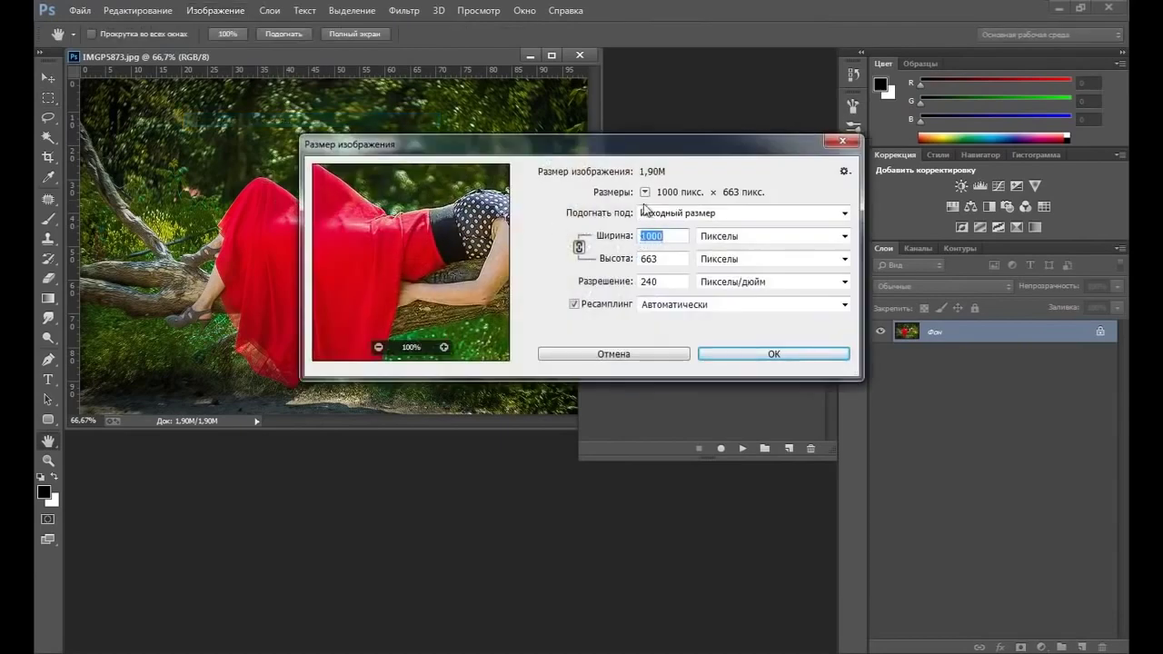
{"action": "left_click", "coordinate": [841, 141]}
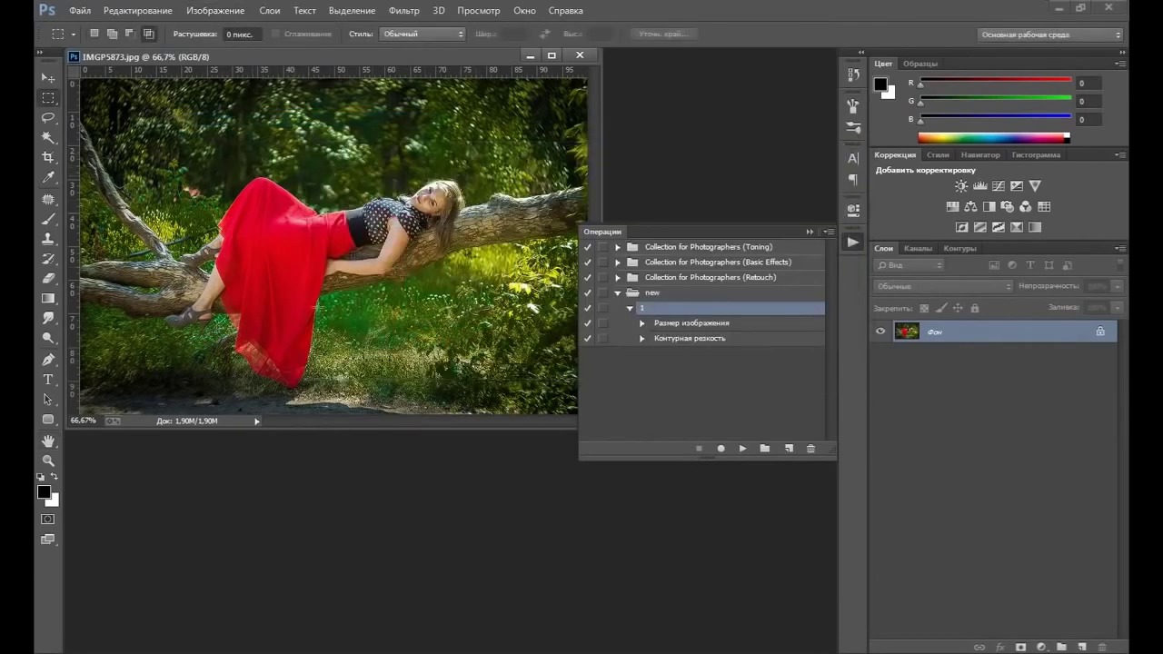
{"action": "left_click", "coordinate": [580, 56]}
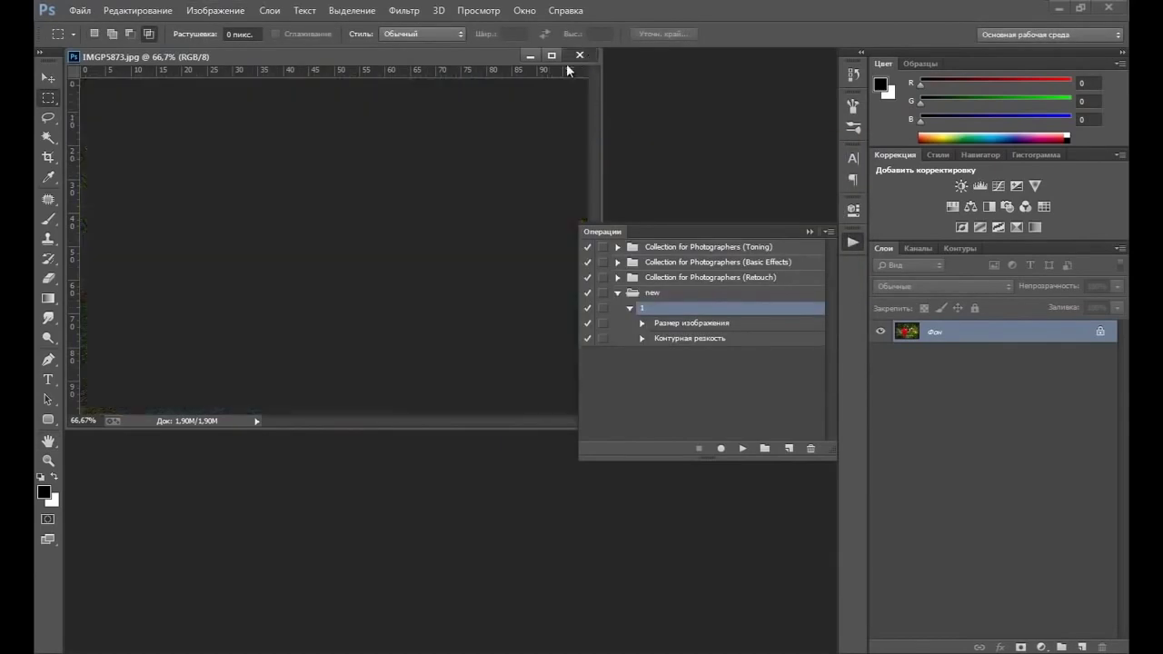
{"action": "left_click", "coordinate": [80, 10]}
{"action": "left_click", "coordinate": [100, 37]}
{"action": "left_click", "coordinate": [332, 128]}
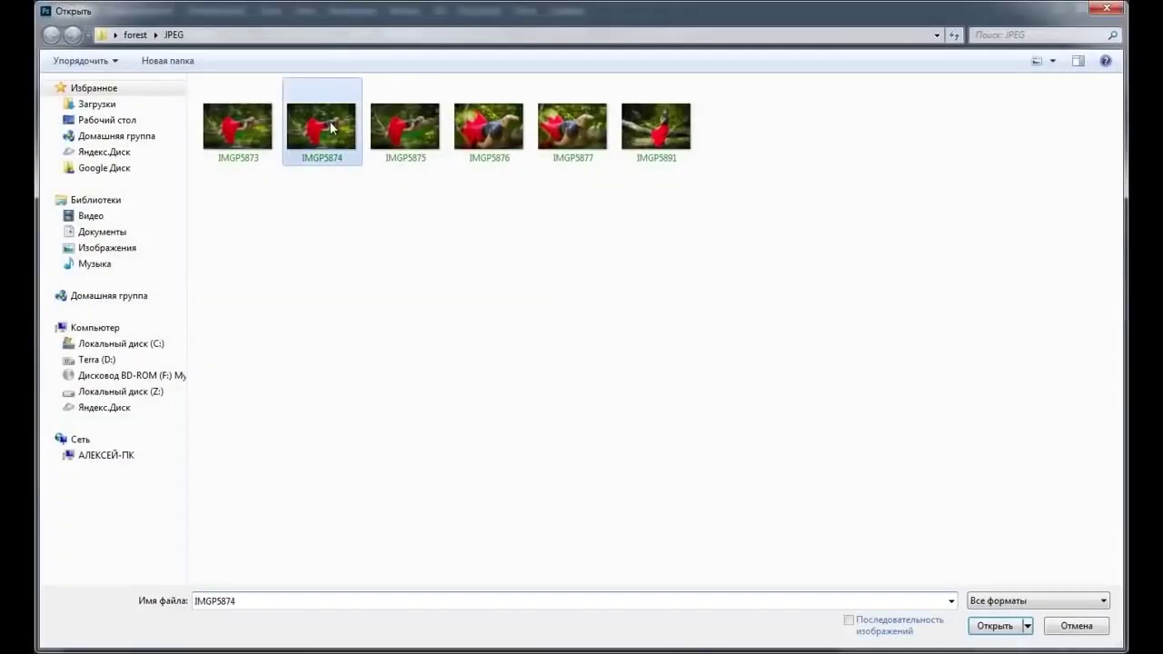
{"action": "double_click", "coordinate": [331, 128]}
{"action": "left_click", "coordinate": [219, 10]}
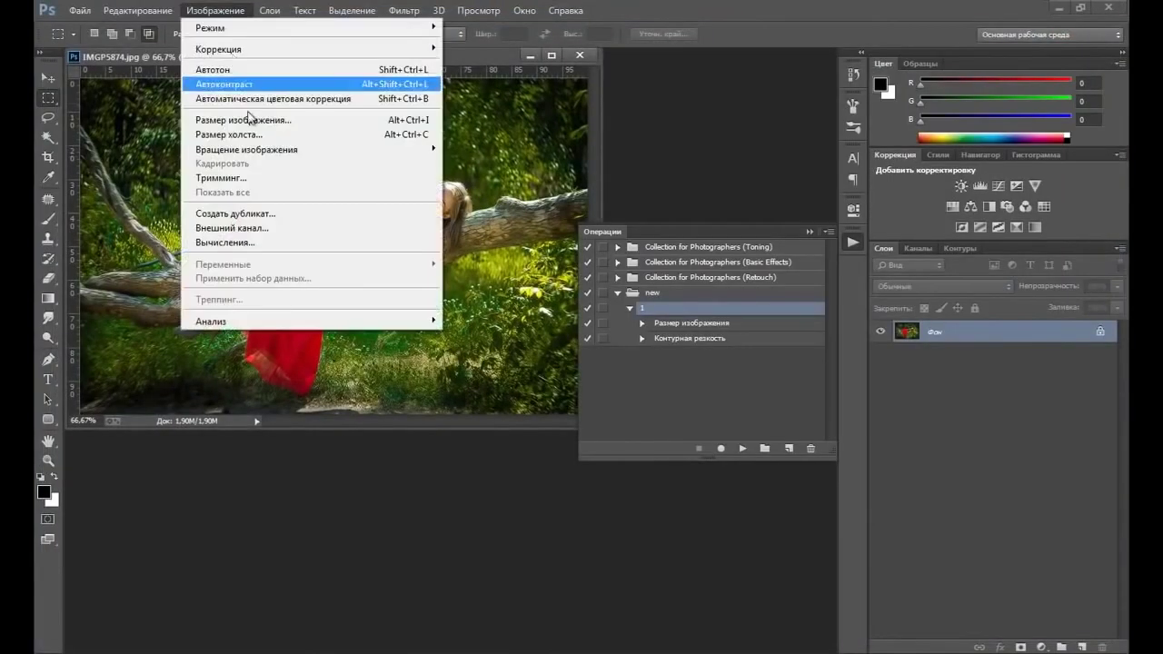
{"action": "left_click", "coordinate": [273, 119]}
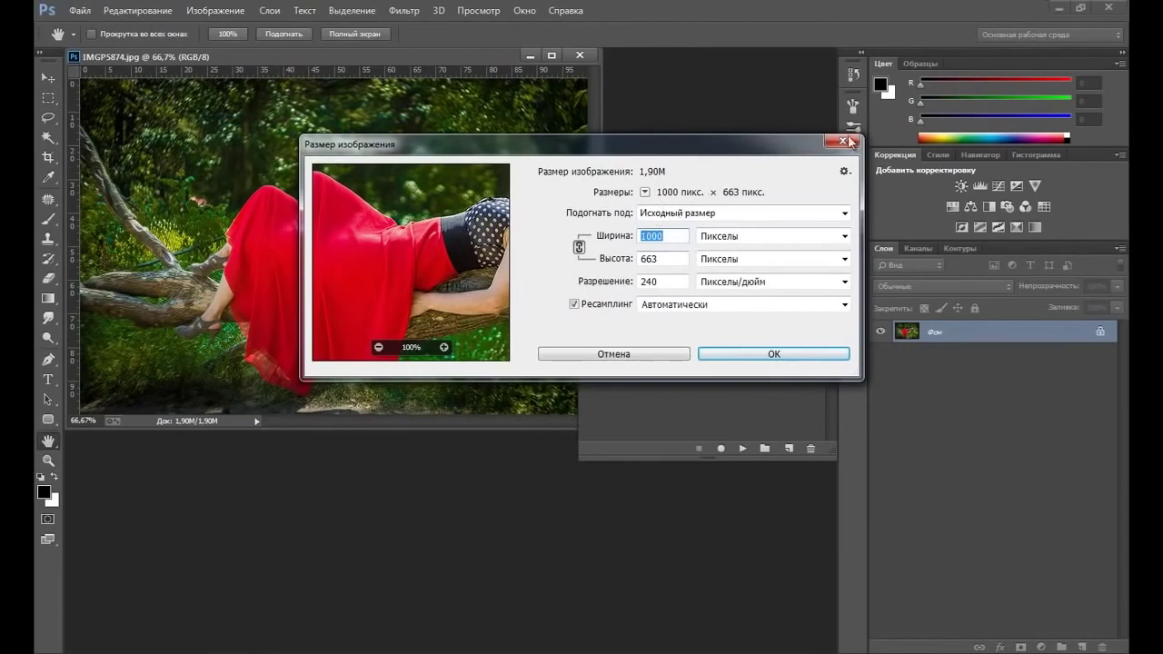
{"action": "left_click", "coordinate": [842, 141]}
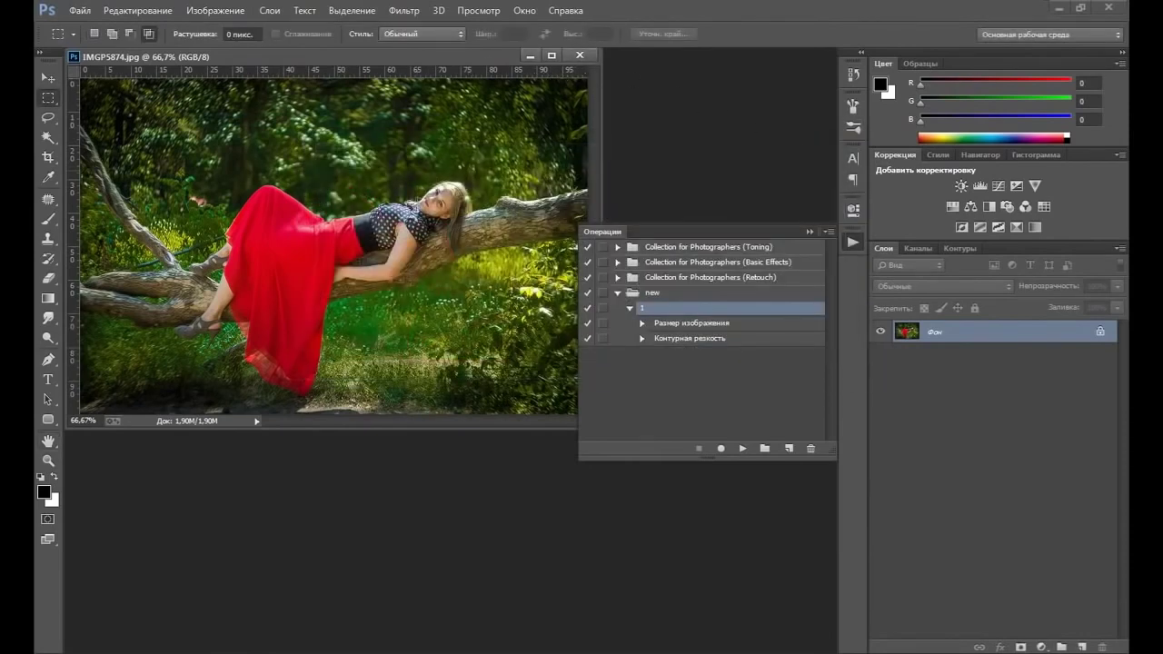
{"action": "left_click", "coordinate": [579, 55]}
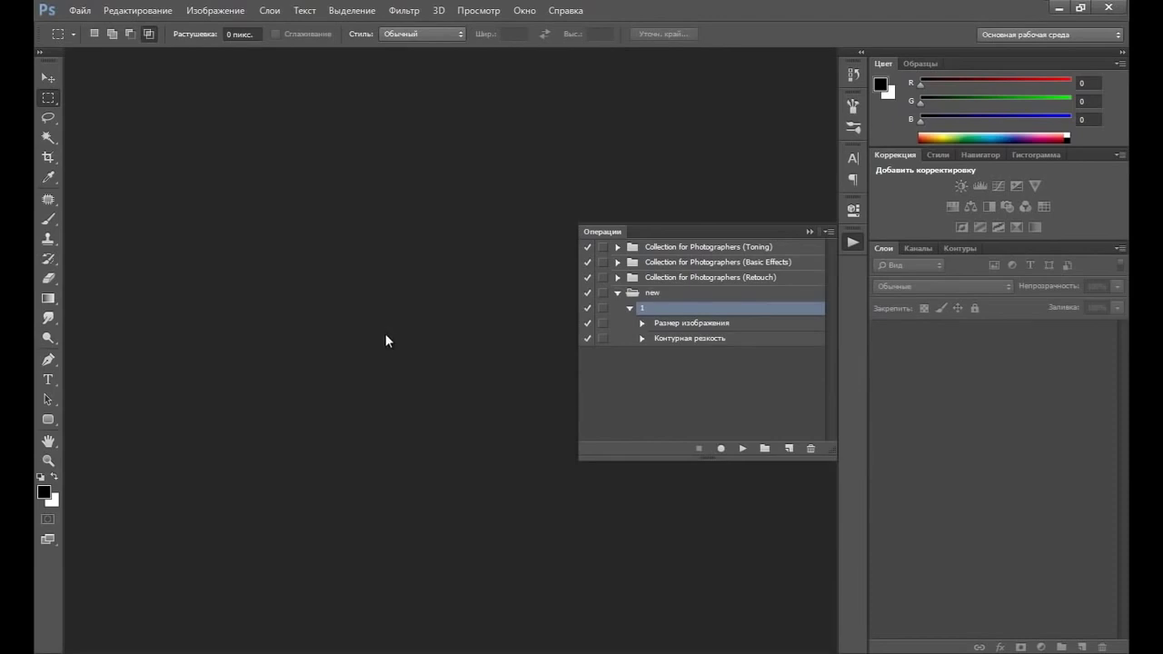
{"action": "left_click", "coordinate": [79, 11]}
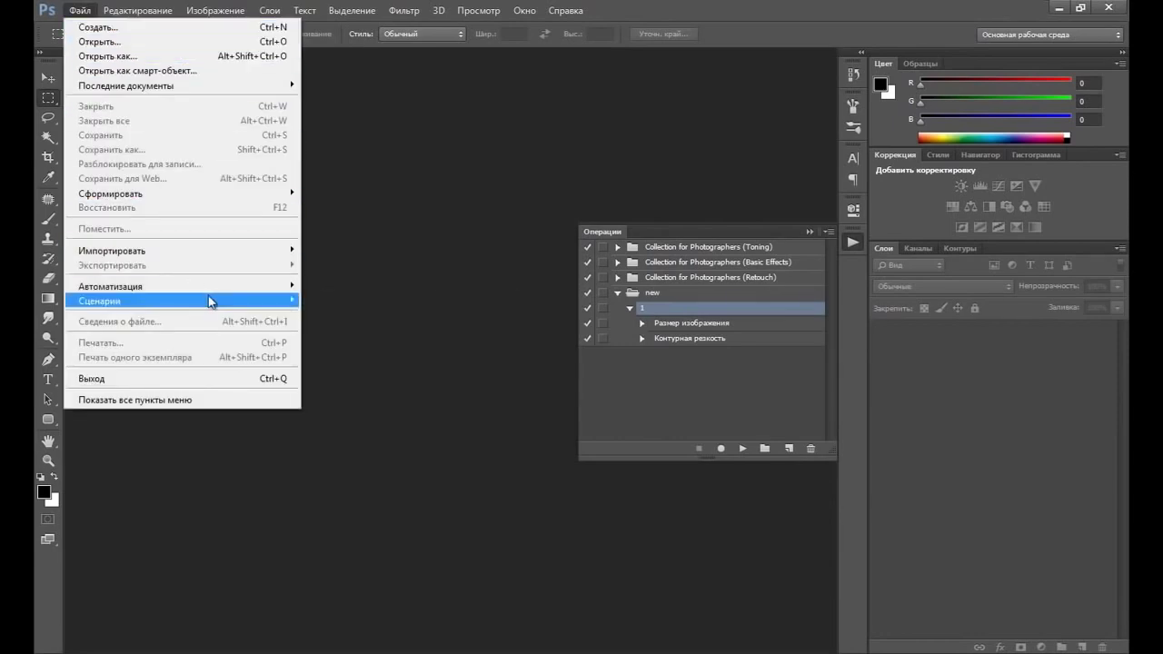
{"action": "mouse_move", "coordinate": [100, 301]}
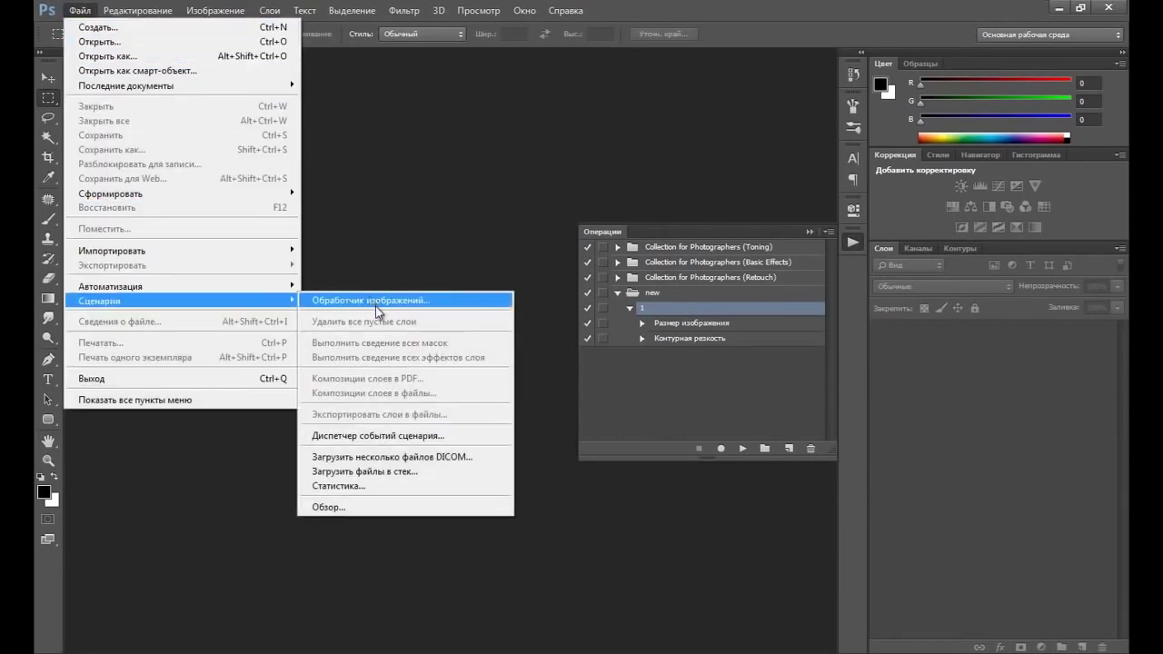
{"action": "left_click", "coordinate": [409, 240]}
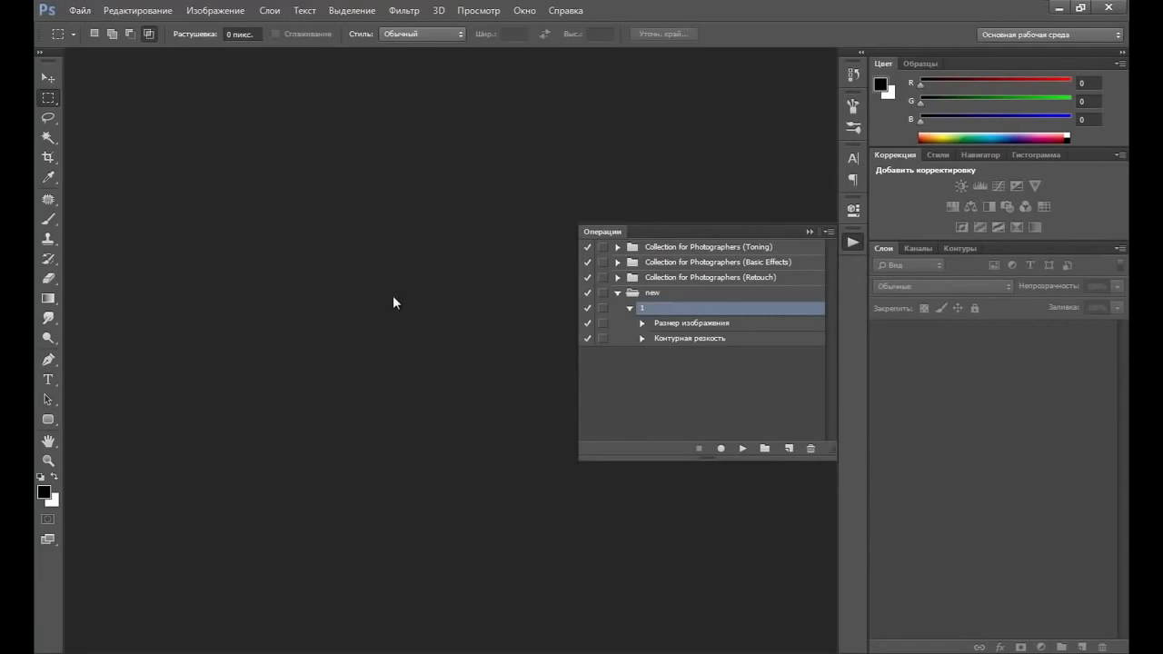